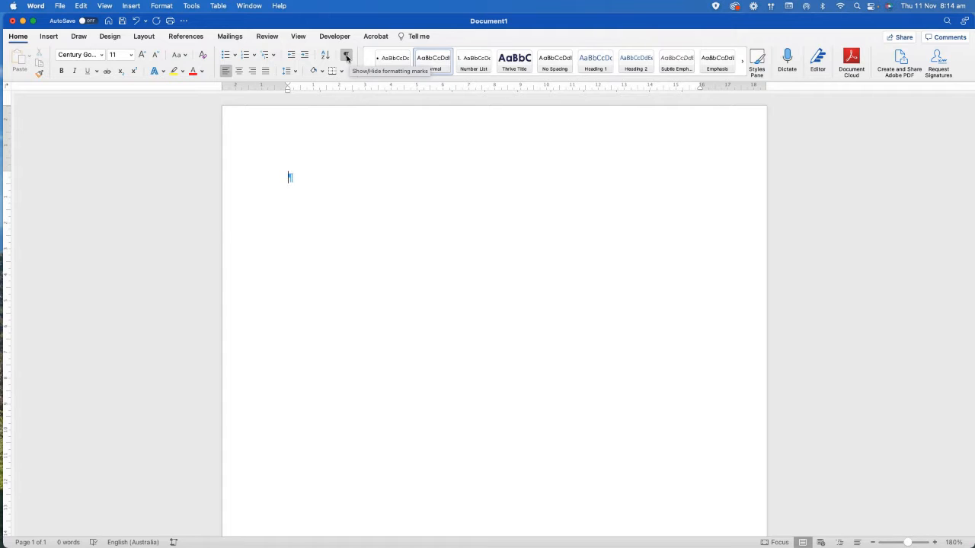
# - Hide the formatting marks and generate placeholder text in the blank document with =lorem(4,6)
pyautogui.click(346, 58)
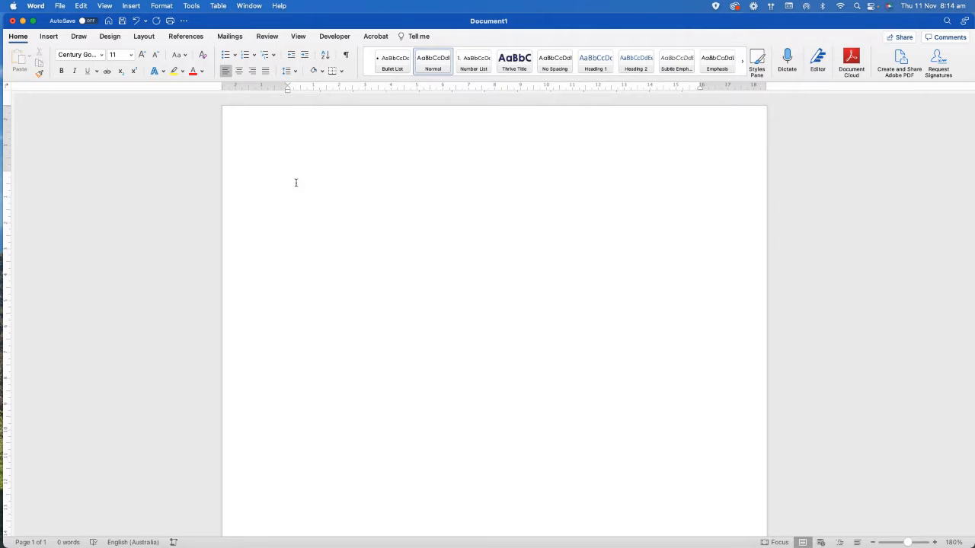
pyautogui.write('=lorem(4,6)')
pyautogui.press('Return')
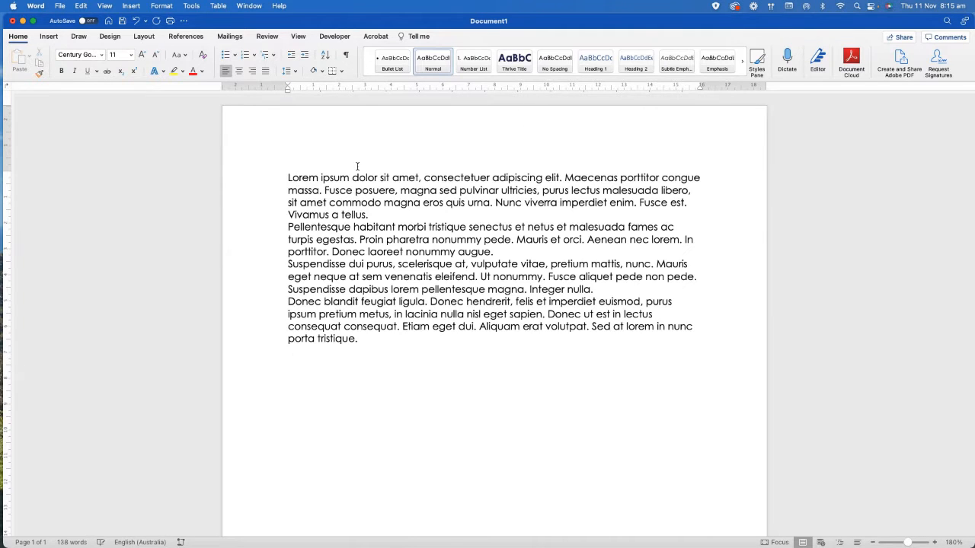
# - Insert an empty paragraph between each of the four placeholder paragraphs
pyautogui.click(373, 216)
pyautogui.press('Return')
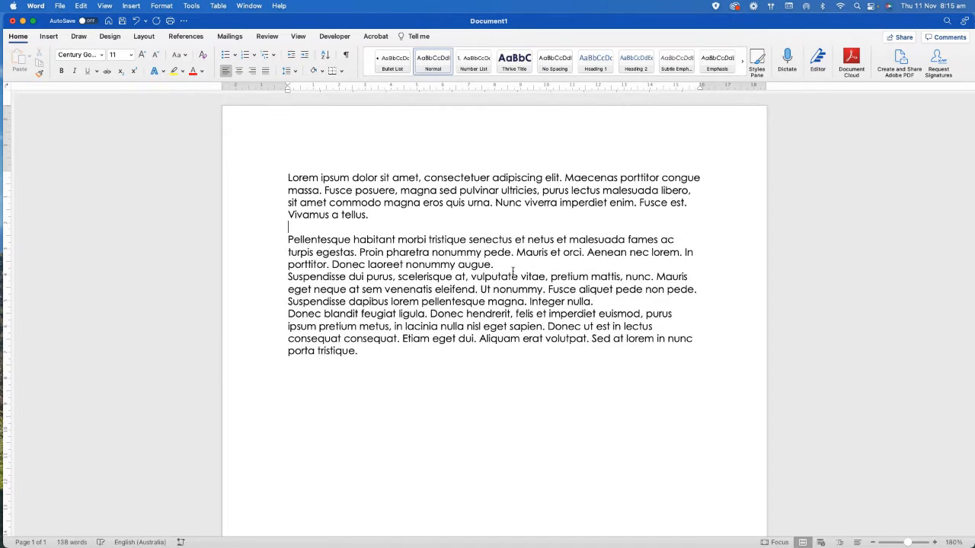
pyautogui.press('Return')
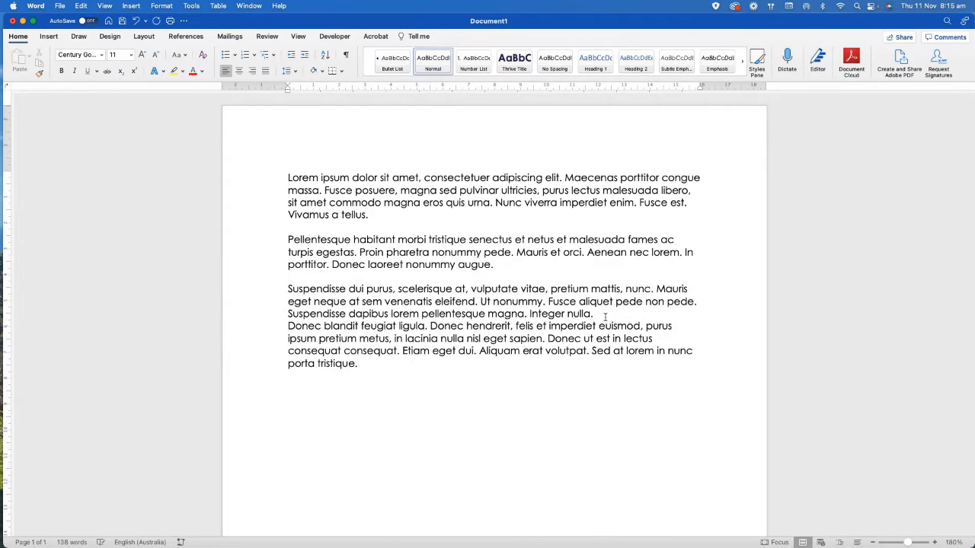
pyautogui.click(605, 316)
pyautogui.press('Return')
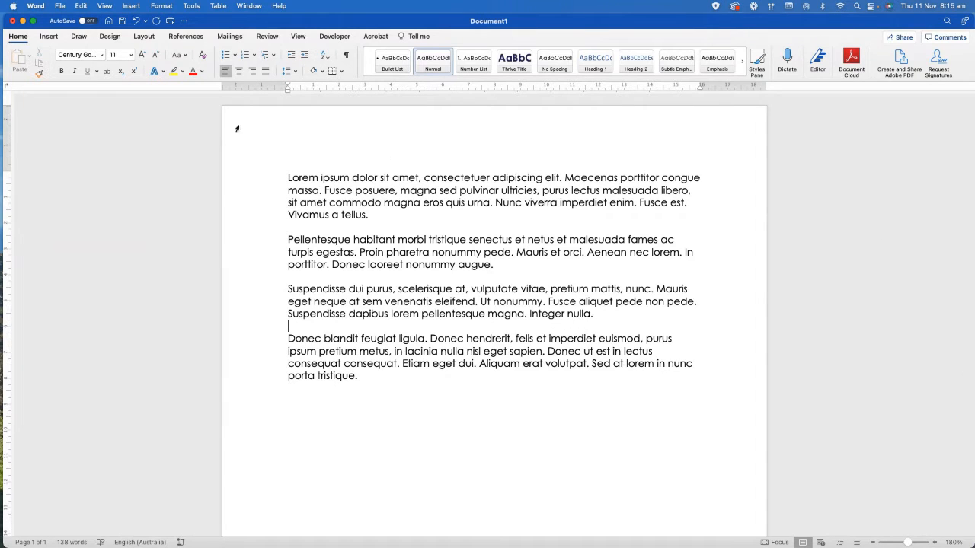
# - Show the formatting marks and enlarge the document view to 220%
pyautogui.click(346, 61)
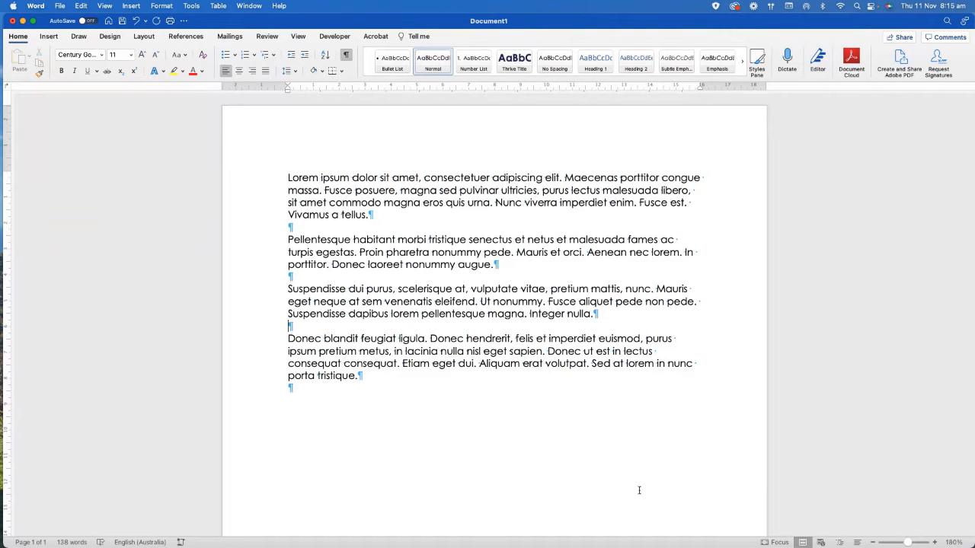
pyautogui.click(935, 543)
pyautogui.click(934, 542)
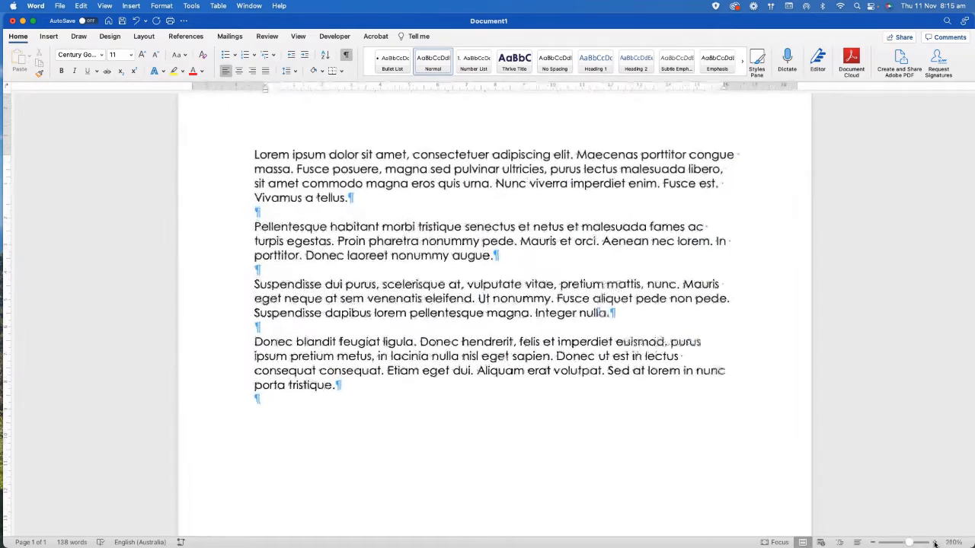
pyautogui.click(935, 542)
pyautogui.click(935, 542)
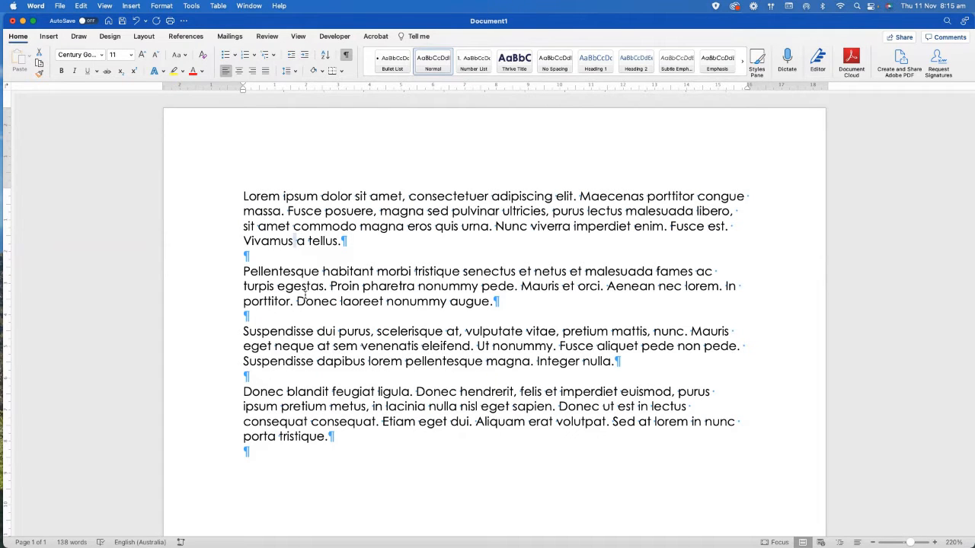
# - Delete the space before "Donec ut est" in the last paragraph
pyautogui.click(344, 241)
pyautogui.click(560, 406)
pyautogui.press('BackSpace')
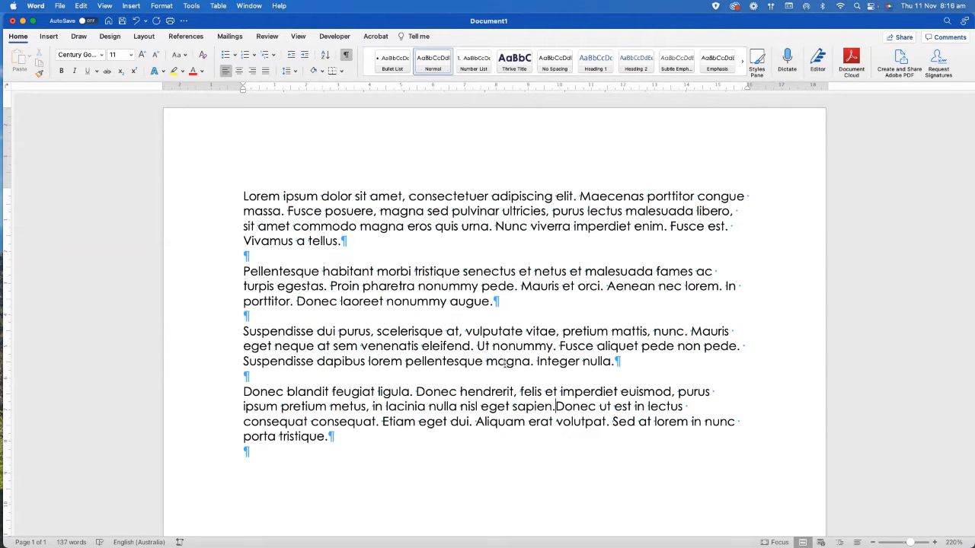
# - Set the spacing after every paragraph in the document to 6 pt
pyautogui.moveTo(244, 196); pyautogui.dragTo(322, 435)
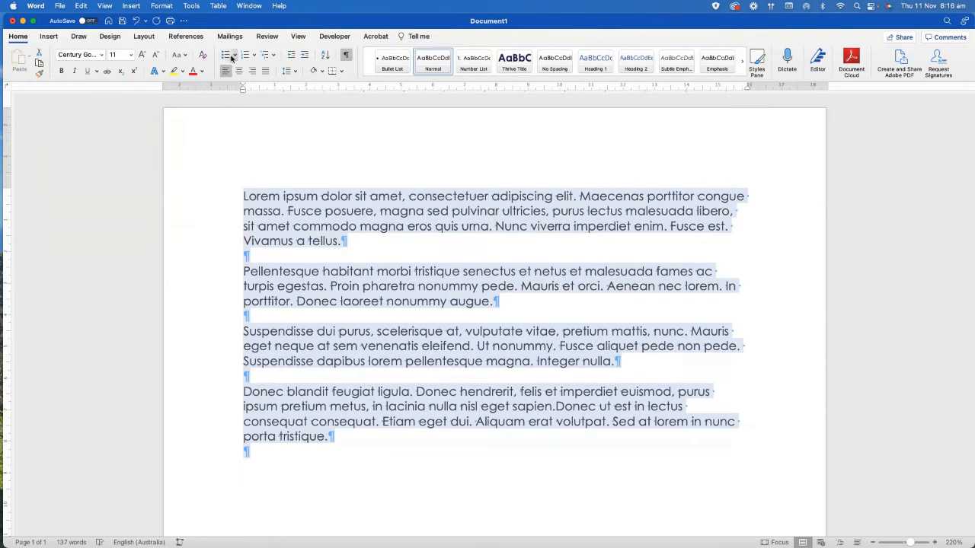
pyautogui.click(144, 36)
pyautogui.click(349, 72)
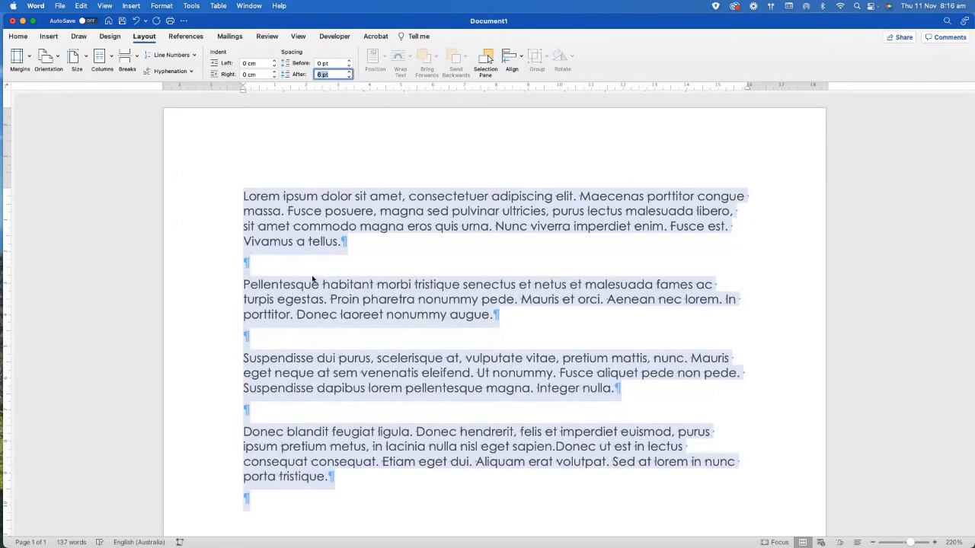
pyautogui.click(250, 243)
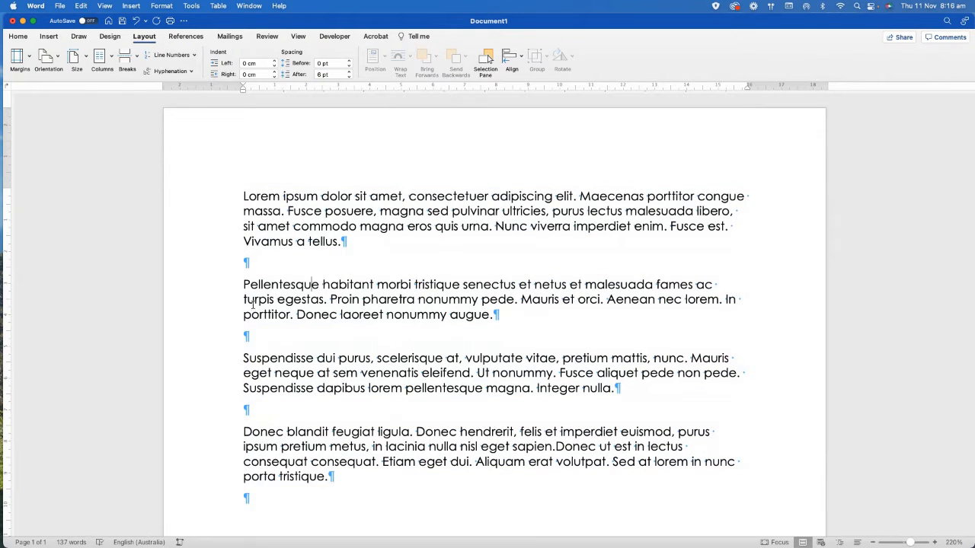
# - Insert a manual line break after "sapien." in the last paragraph and compare its mark with the paragraph marks below
pyautogui.scroll(-2, 260, 431)
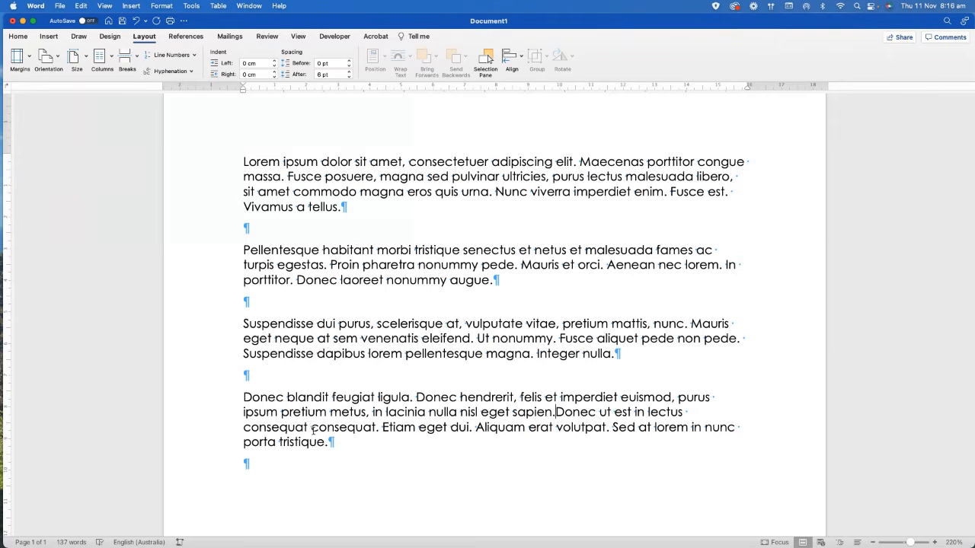
pyautogui.hotkey('shift', 'Return')
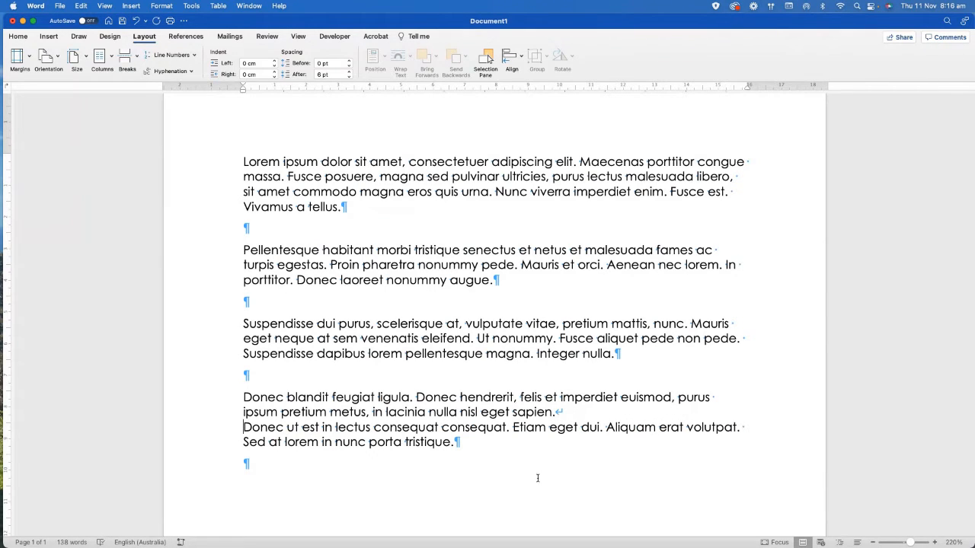
pyautogui.moveTo(556, 410); pyautogui.dragTo(568, 413)
pyautogui.click(582, 415)
pyautogui.moveTo(256, 446); pyautogui.dragTo(253, 462)
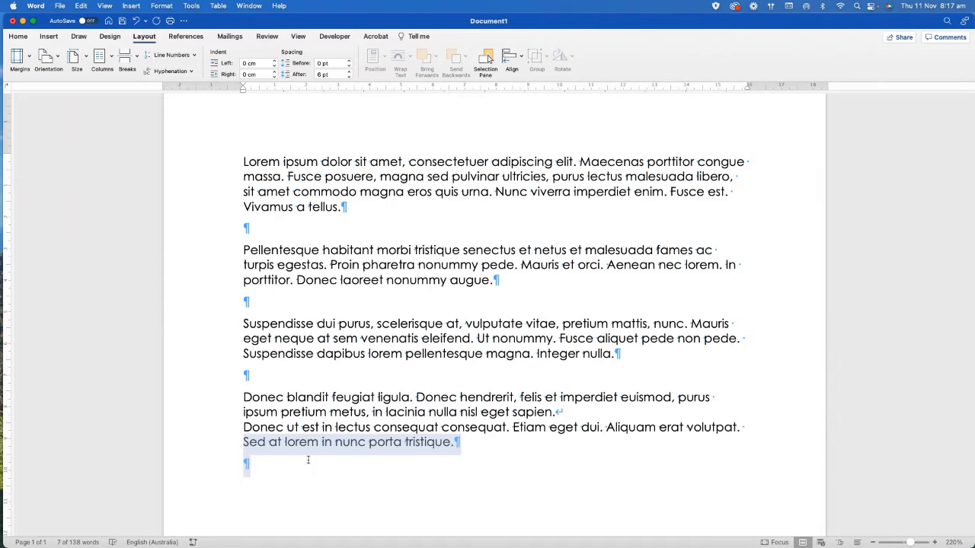
pyautogui.click(347, 476)
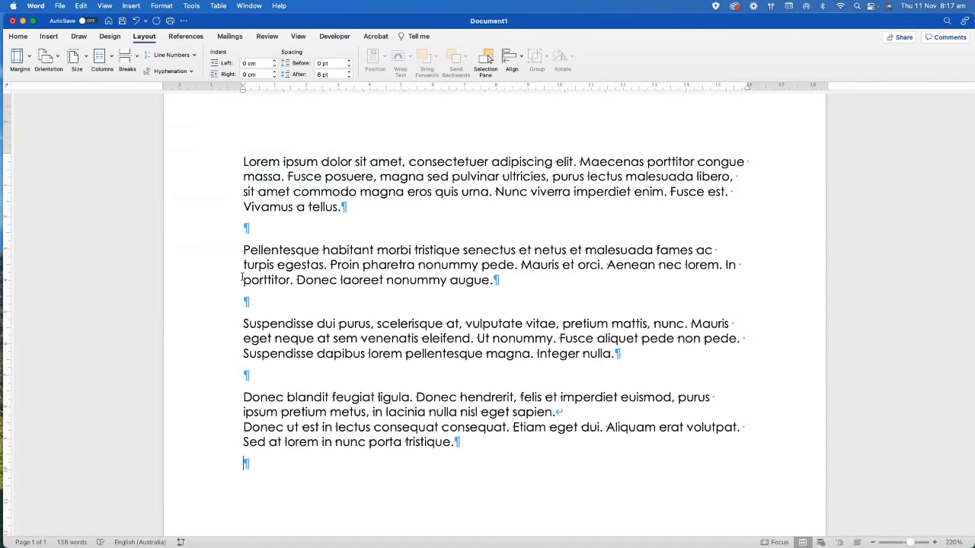
# - Insert a page break at the empty paragraph between the second and third text paragraphs
pyautogui.click(252, 305)
pyautogui.click(48, 36)
pyautogui.click(14, 37)
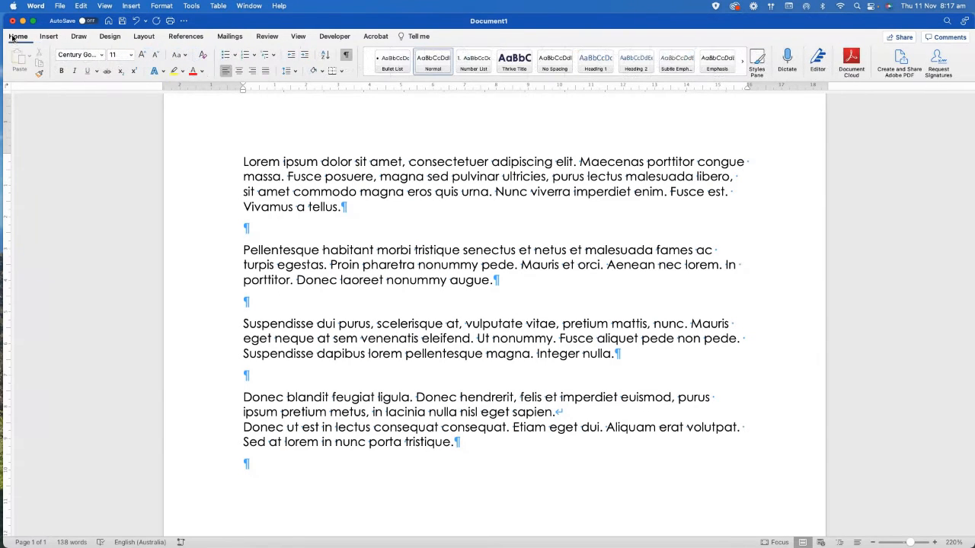
pyautogui.click(146, 38)
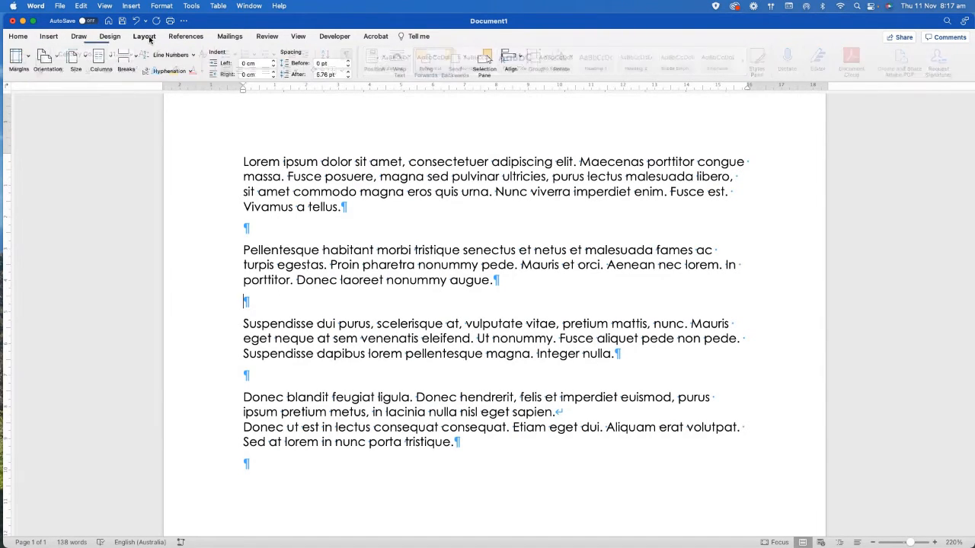
pyautogui.click(128, 57)
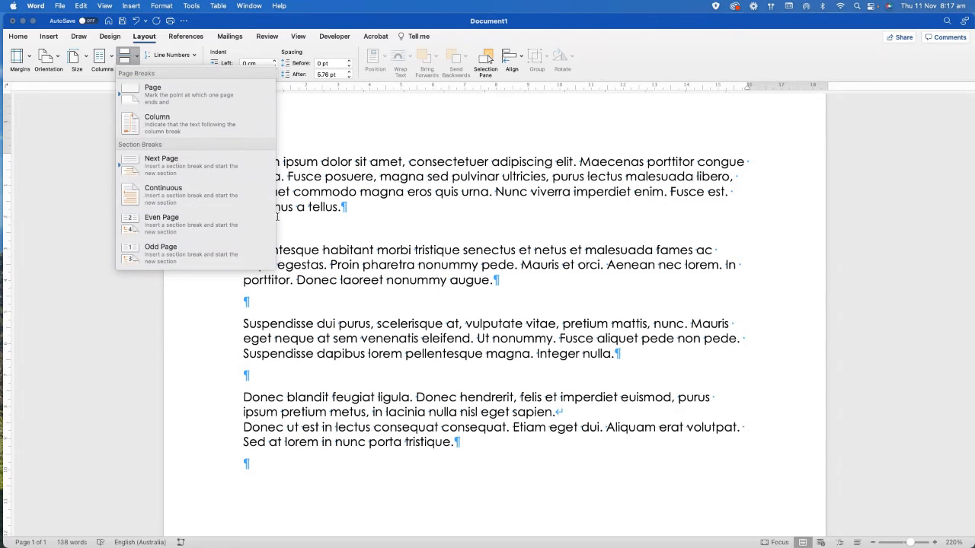
pyautogui.click(165, 101)
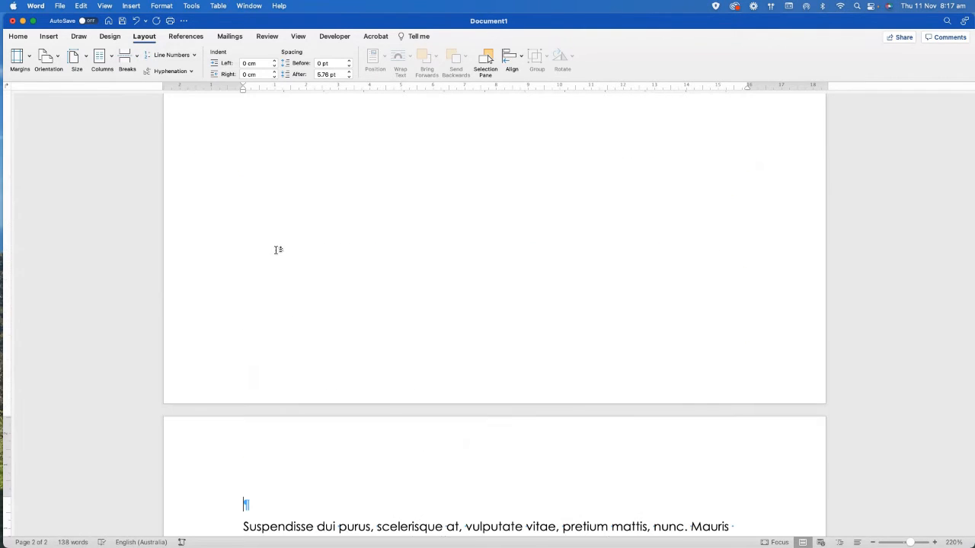
# - Check the page break across both pages, select its line on the first page, and hide the formatting marks
pyautogui.scroll(5, 277, 250)
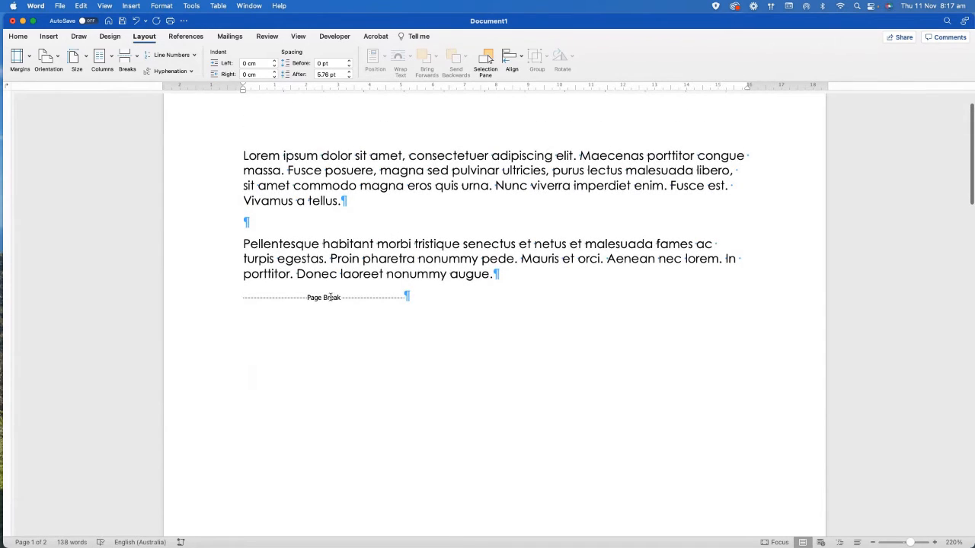
pyautogui.scroll(-5, 333, 296)
pyautogui.scroll(-5, 332, 296)
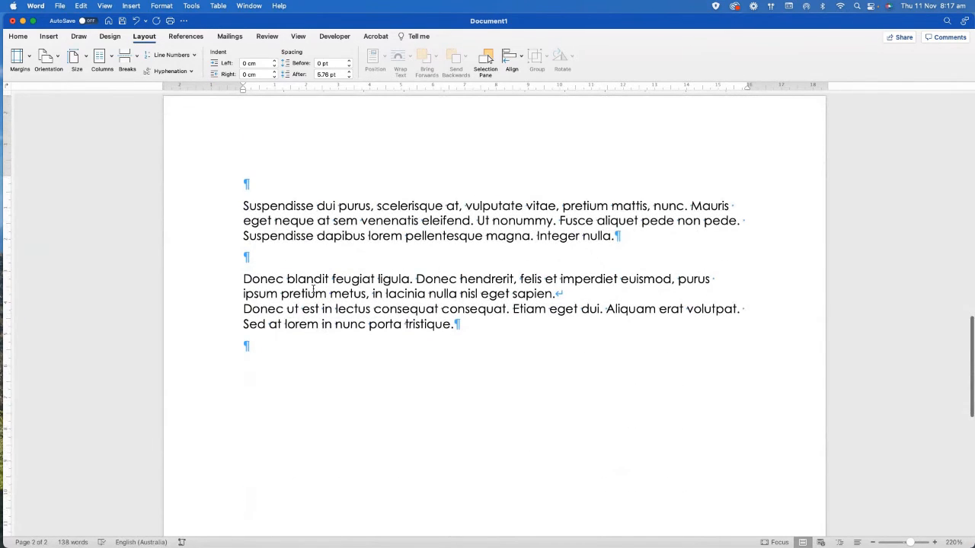
pyautogui.scroll(5, 312, 288)
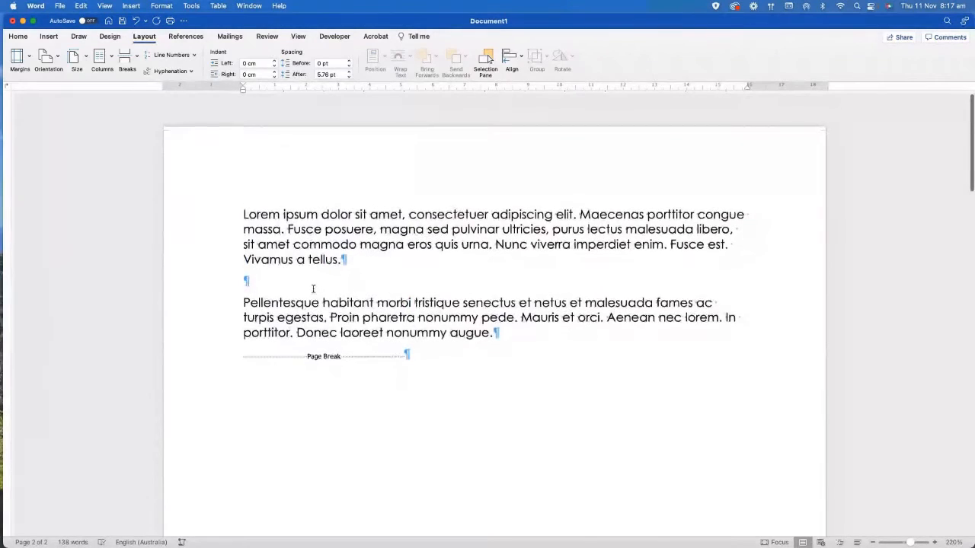
pyautogui.scroll(-1, 312, 287)
pyautogui.moveTo(244, 338); pyautogui.dragTo(374, 337)
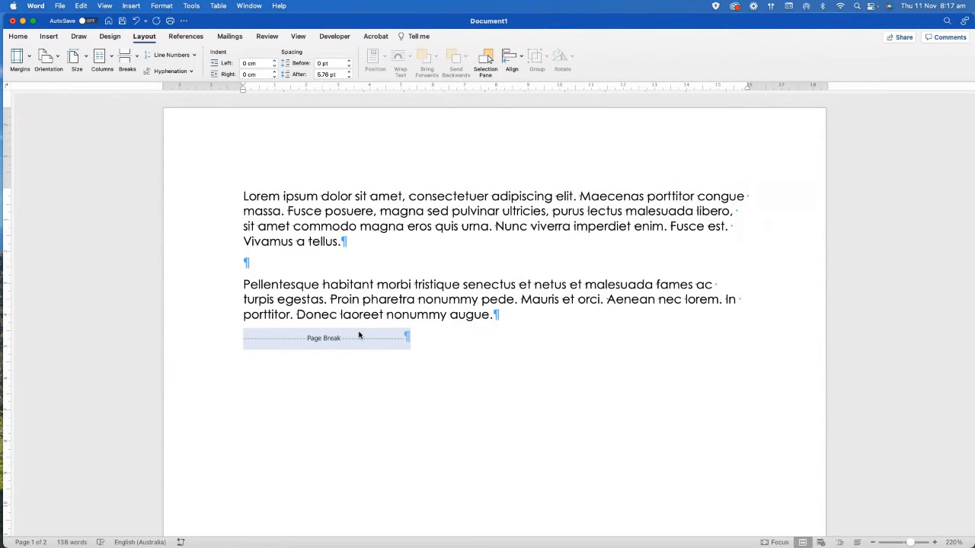
pyautogui.click(18, 36)
pyautogui.click(347, 56)
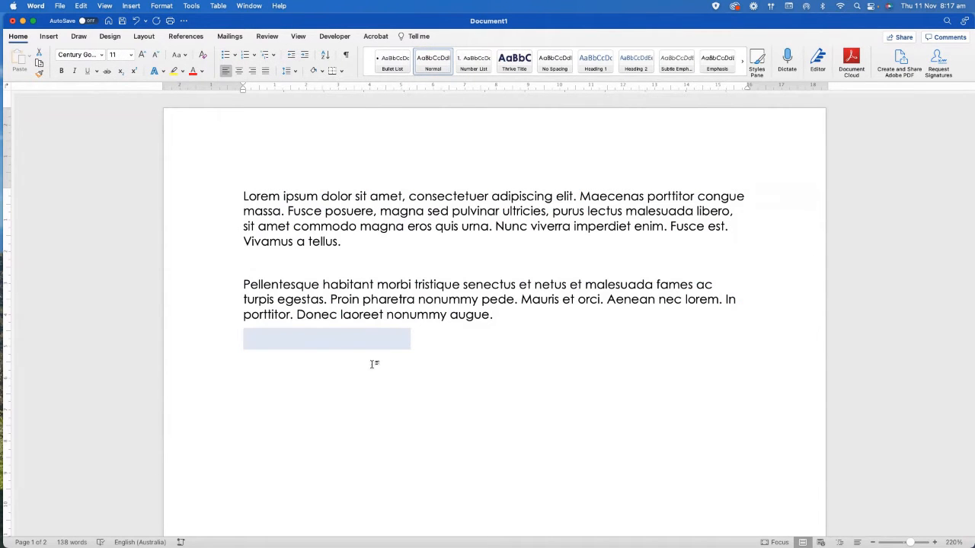
pyautogui.click(303, 284)
# - Add the filler lines "Sdfkjdskfdksafjadskfjd" and "sdlfkjd" below the second text paragraph and continue onto the next page
pyautogui.scroll(-5, 341, 304)
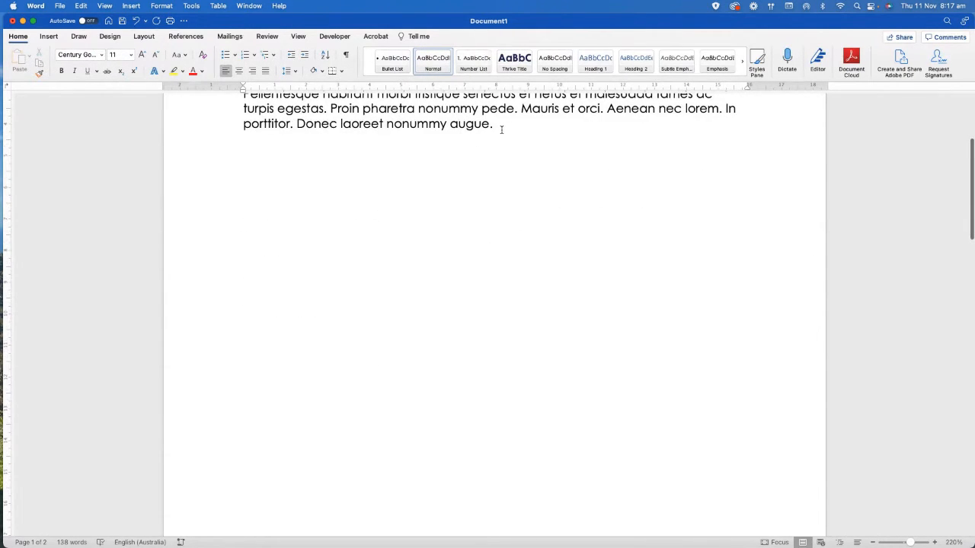
pyautogui.press('Return')
pyautogui.write('sdfkjd')
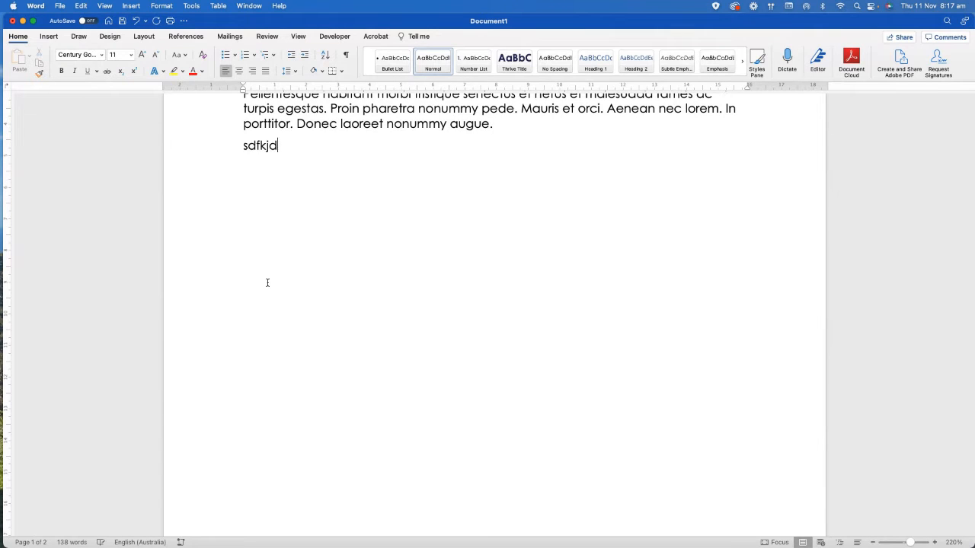
pyautogui.write('skfdksafjadskfjd')
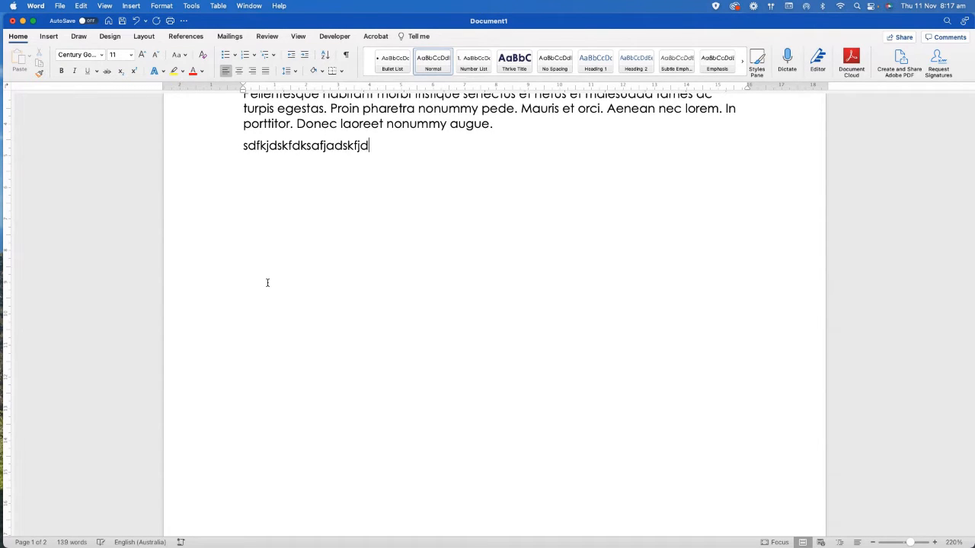
pyautogui.press('Return')
pyautogui.write('sdlfkjd')
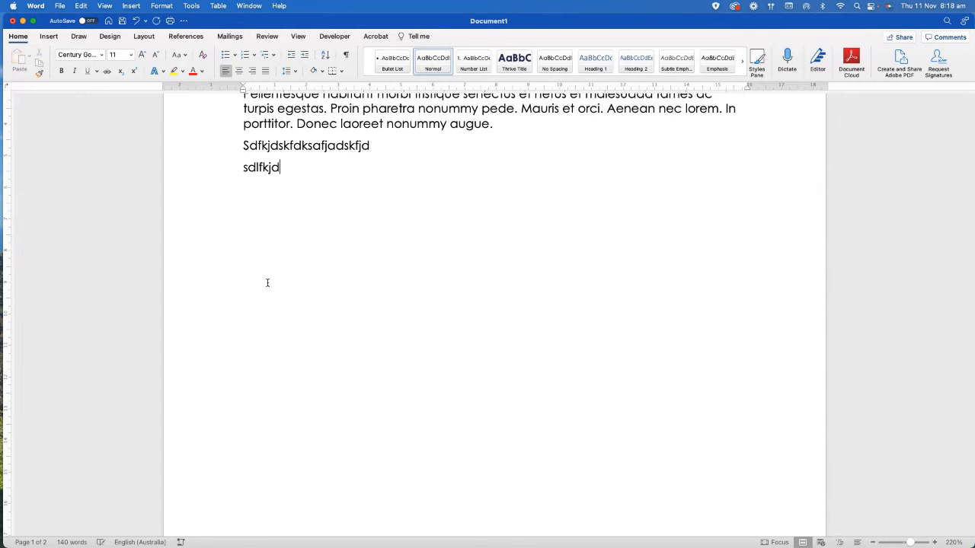
pyautogui.press('super+Return')
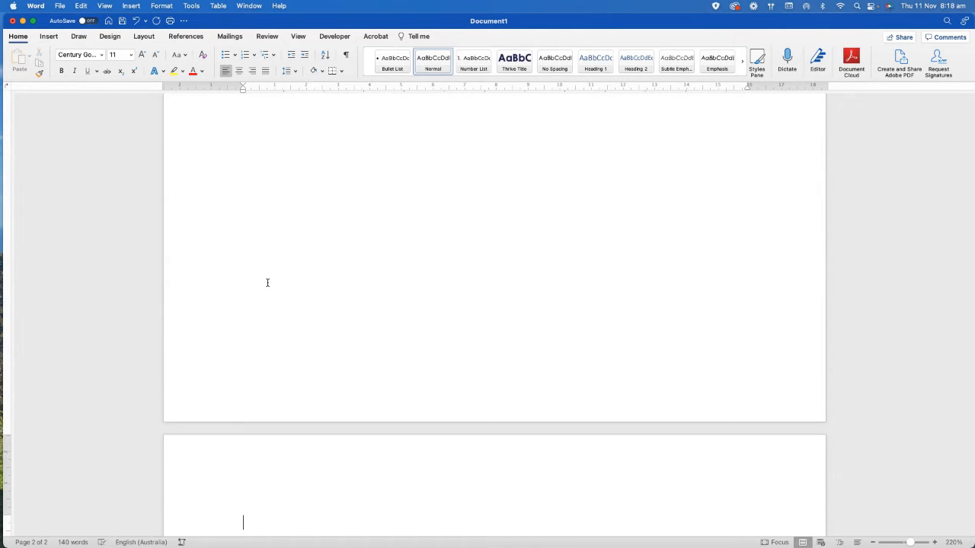
# - Show the formatting marks again to reveal the page break after the filler text
pyautogui.scroll(5, 267, 283)
pyautogui.scroll(-4, 267, 283)
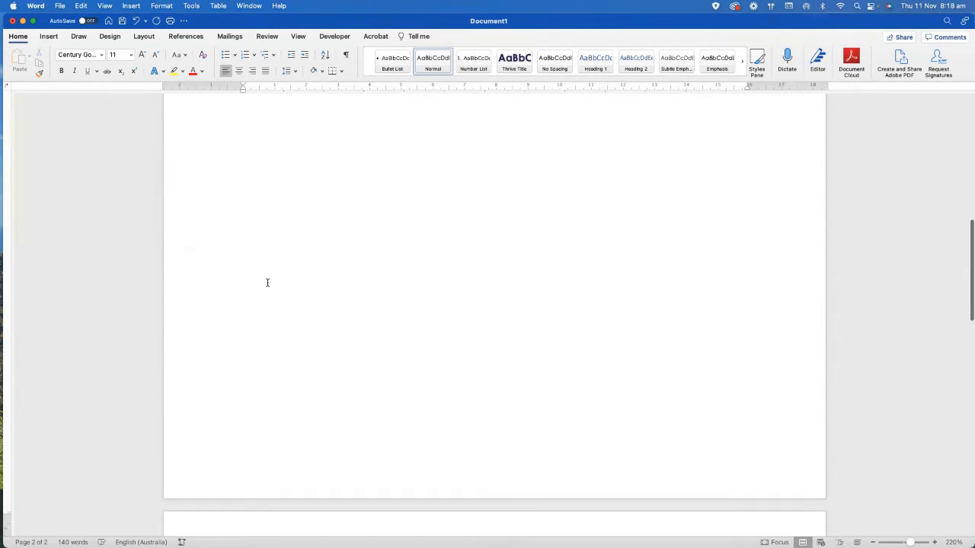
pyautogui.scroll(5, 267, 282)
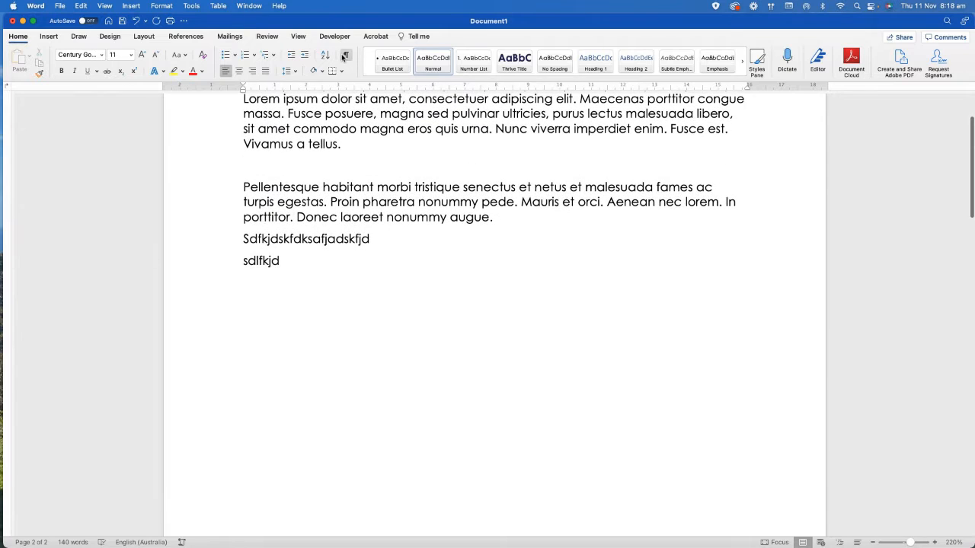
pyautogui.click(344, 56)
# - Try entering "dfd" directly after the page break and delete it again
pyautogui.click(286, 262)
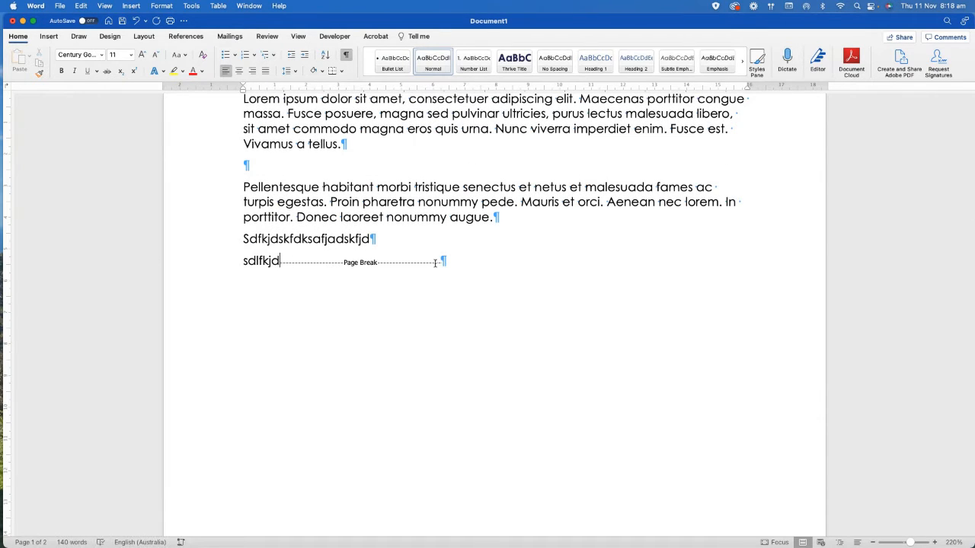
pyautogui.write('dfd')
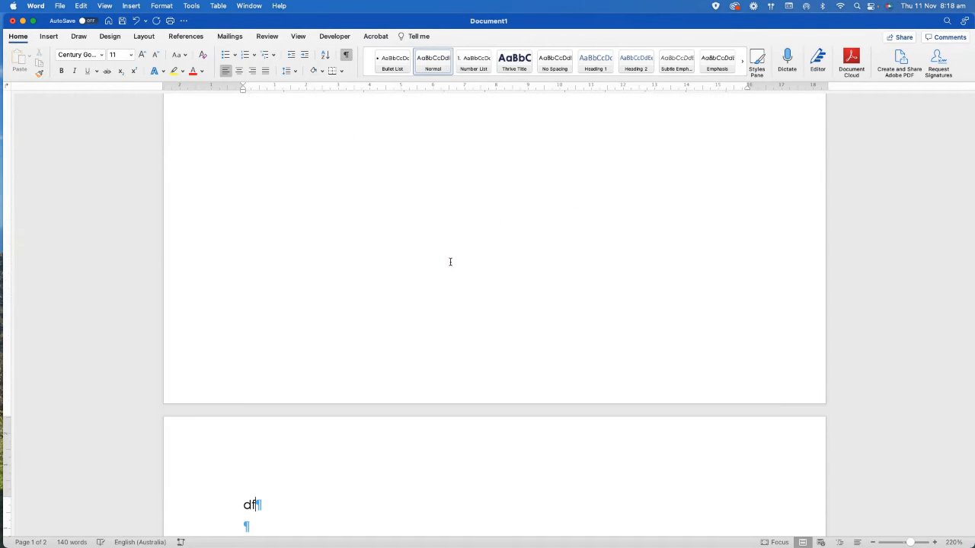
pyautogui.press('BackSpace')
pyautogui.press('BackSpace')
pyautogui.press('BackSpace')
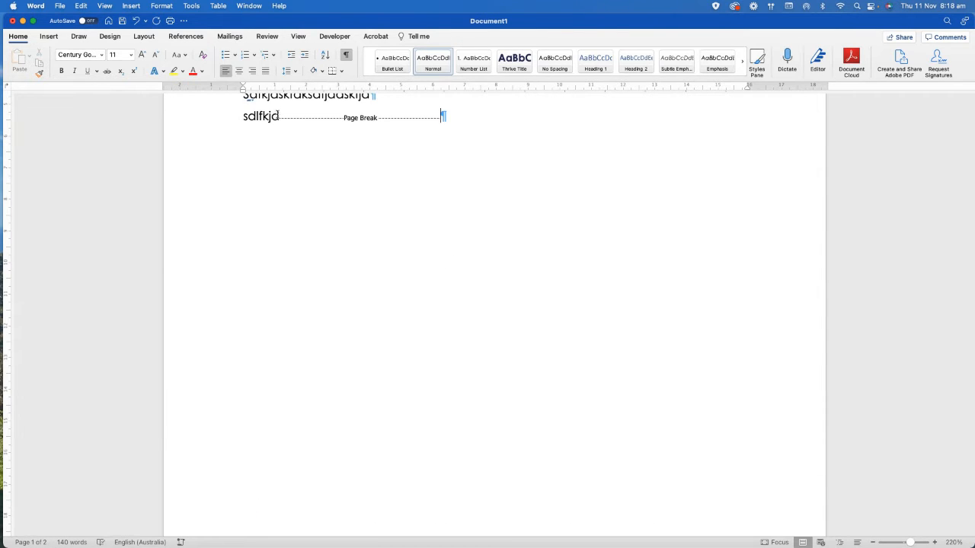
# - Add "dfd" directly before the page break after "sdlfkjd" and enter "Test" after the break on the next page
pyautogui.write('dfd')
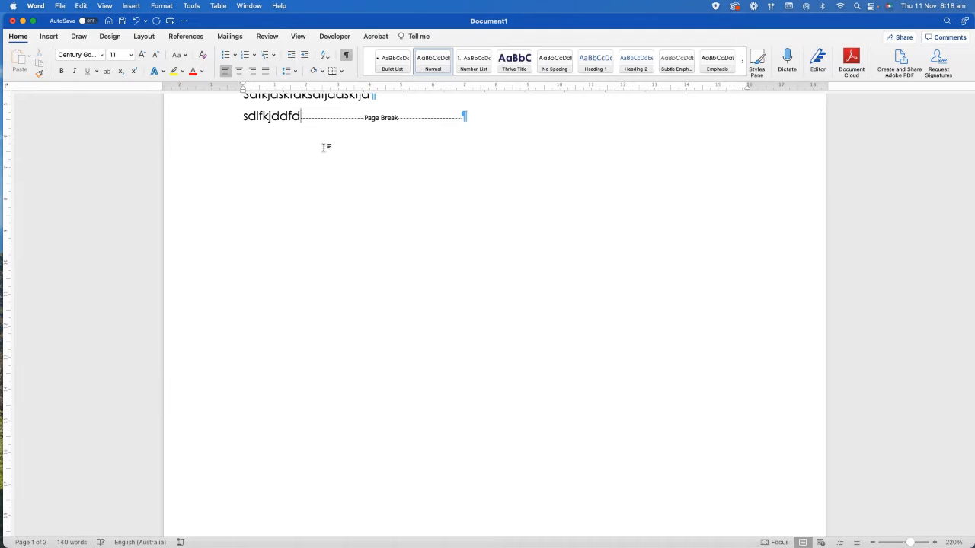
pyautogui.click(463, 116)
pyautogui.write('Test')
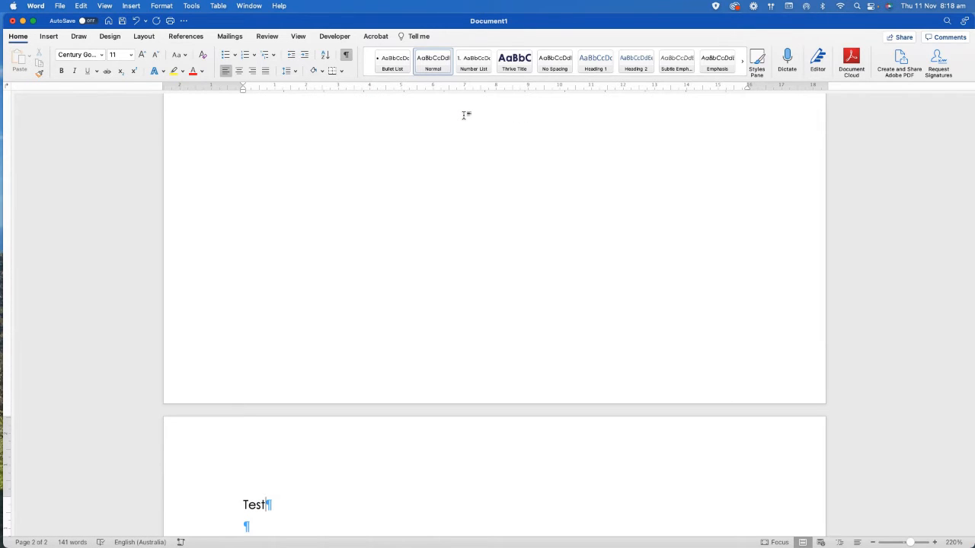
# - Insert empty paragraphs between the two lorem ipsum paragraphs until the second one moves onto the next page
pyautogui.scroll(10, 464, 116)
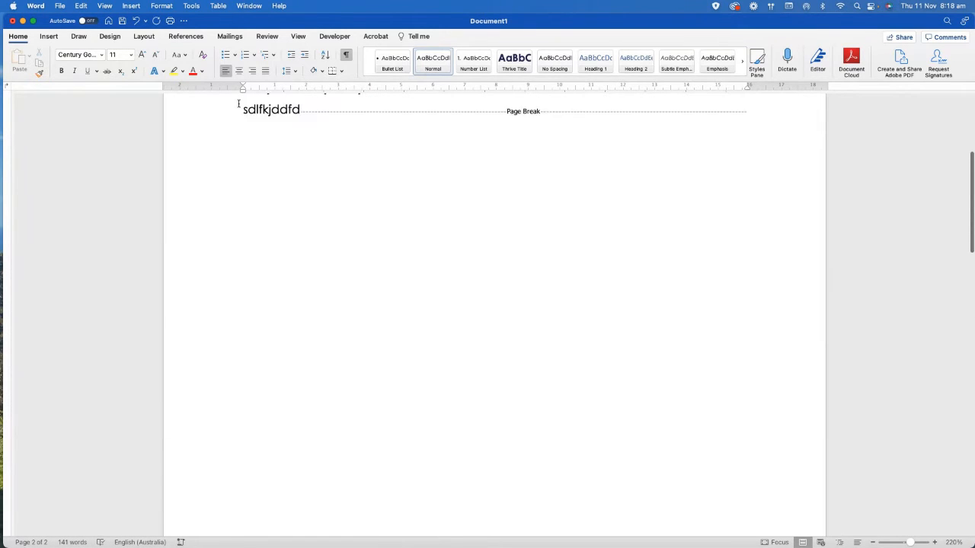
pyautogui.scroll(2, 380, 169)
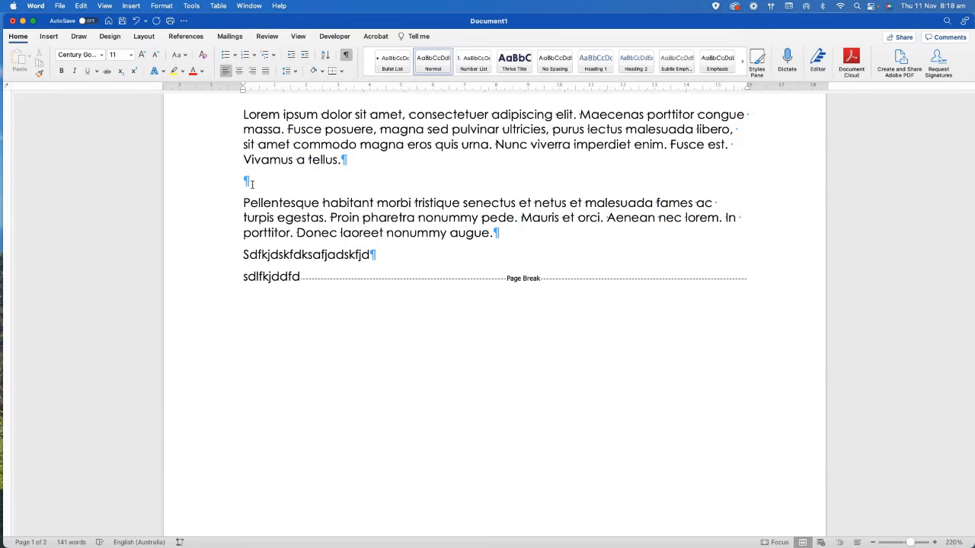
pyautogui.press('Return')
pyautogui.press('Return')
pyautogui.press('Return')
pyautogui.press('Return')
pyautogui.press('Return')
pyautogui.press('Return')
pyautogui.press('Return')
pyautogui.press('Return')
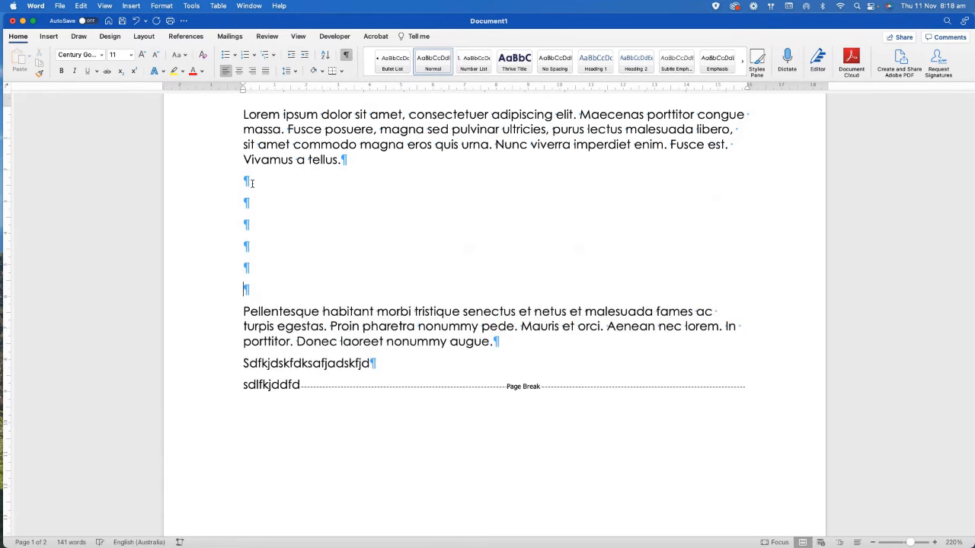
pyautogui.scroll(-6, 252, 183)
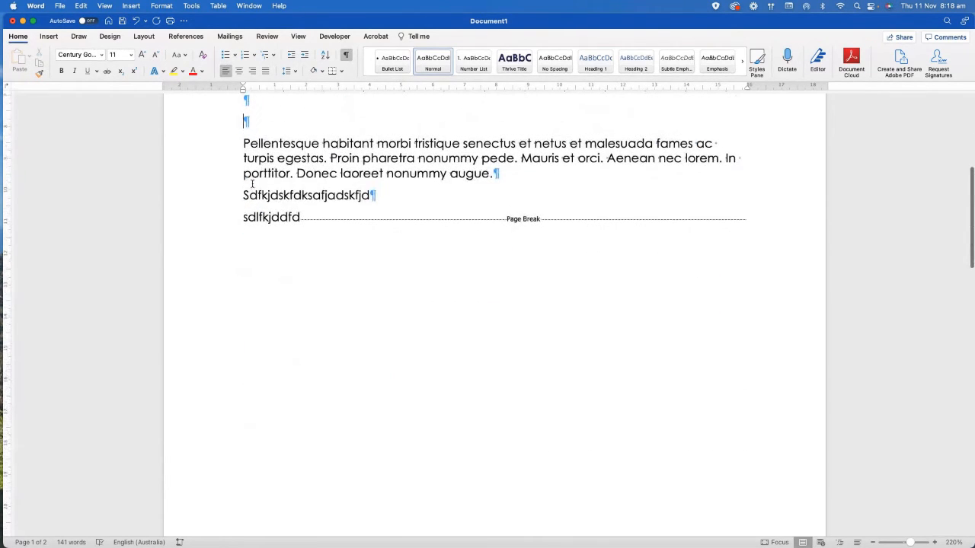
pyautogui.press('Return')
pyautogui.press('Return')
pyautogui.press('Return')
pyautogui.press('Return')
pyautogui.press('Return')
pyautogui.press('Return')
pyautogui.press('Return')
pyautogui.press('Return')
pyautogui.press('Return')
pyautogui.press('Return')
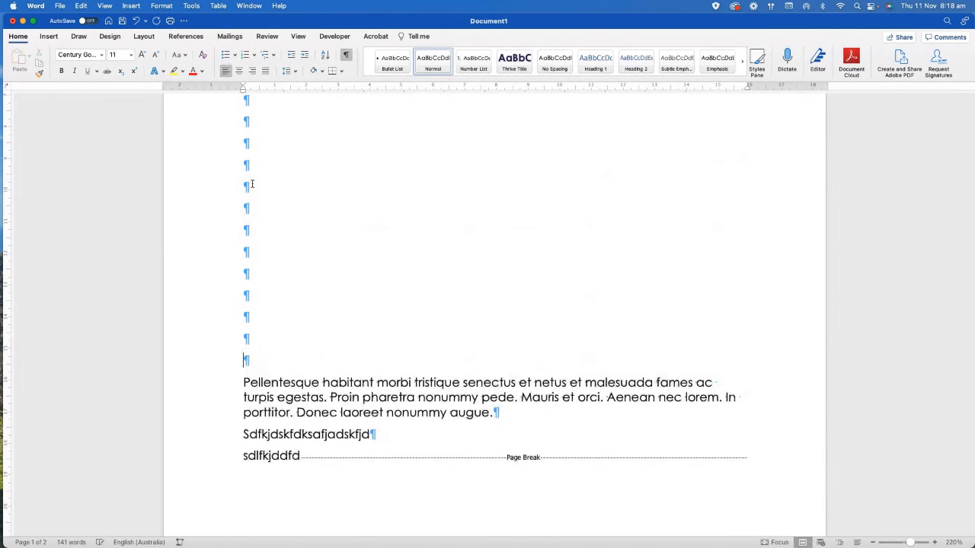
pyautogui.scroll(-8, 253, 183)
pyautogui.press('Return')
pyautogui.press('Return')
pyautogui.press('Return')
pyautogui.press('Return')
pyautogui.press('Return')
pyautogui.press('Return')
pyautogui.press('Return')
pyautogui.press('Return')
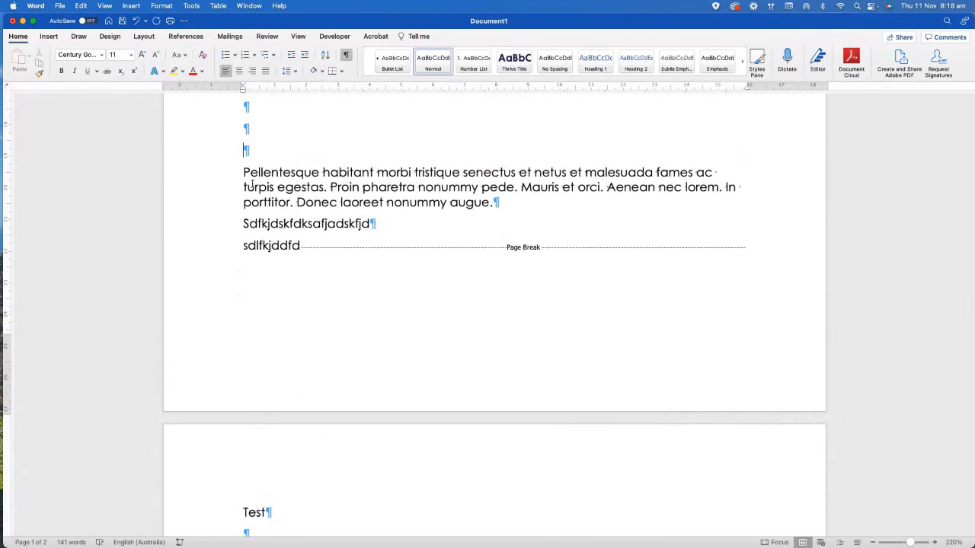
pyautogui.press('Return')
pyautogui.press('Return')
pyautogui.press('Return')
pyautogui.press('Return')
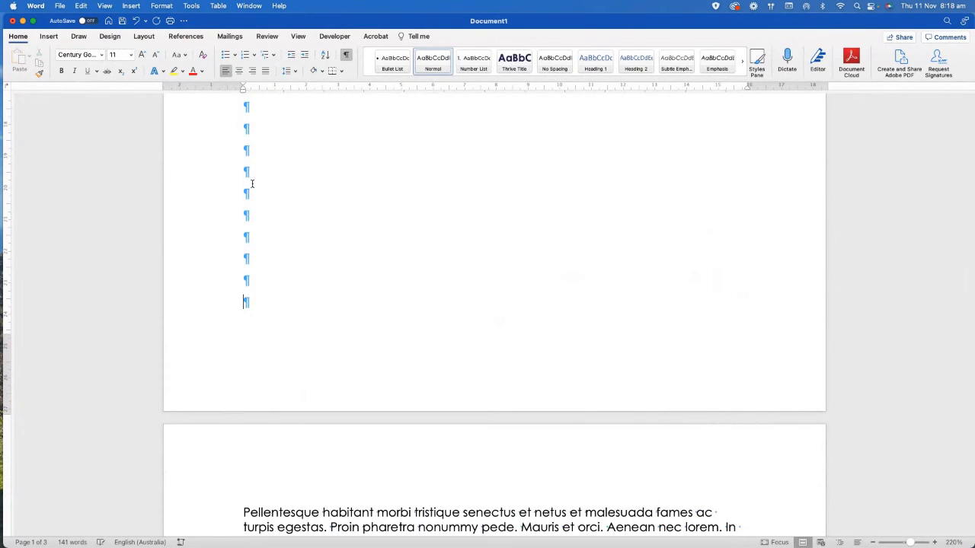
# - Hide the formatting marks and enter "Test paragraph goes here" as its own line below the first text paragraph
pyautogui.scroll(15, 252, 183)
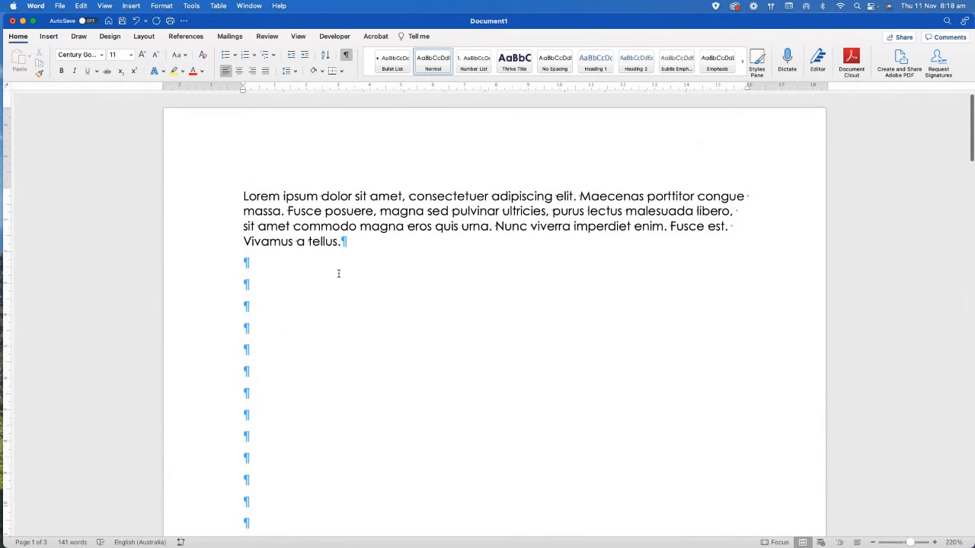
pyautogui.scroll(-2, 337, 272)
pyautogui.click(346, 54)
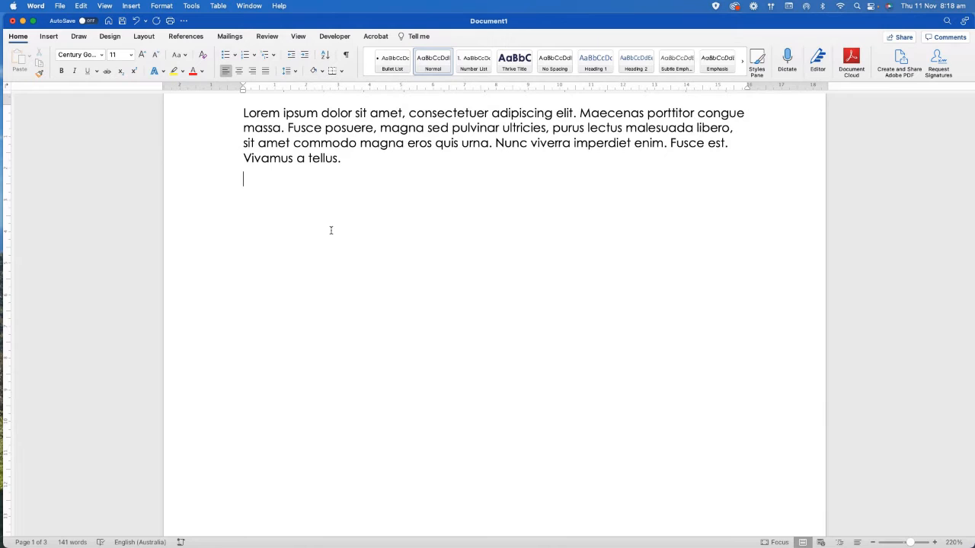
pyautogui.write('Test paragrap')
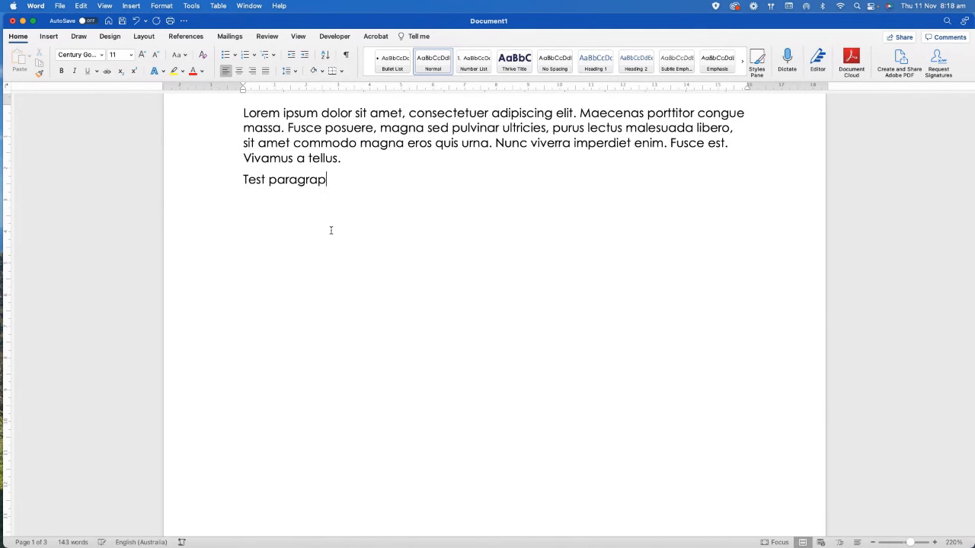
pyautogui.write('h goes here')
pyautogui.press('Return')
# - Show the formatting marks again and check the run of empty paragraphs from the test line to the second text paragraph
pyautogui.scroll(-15, 364, 279)
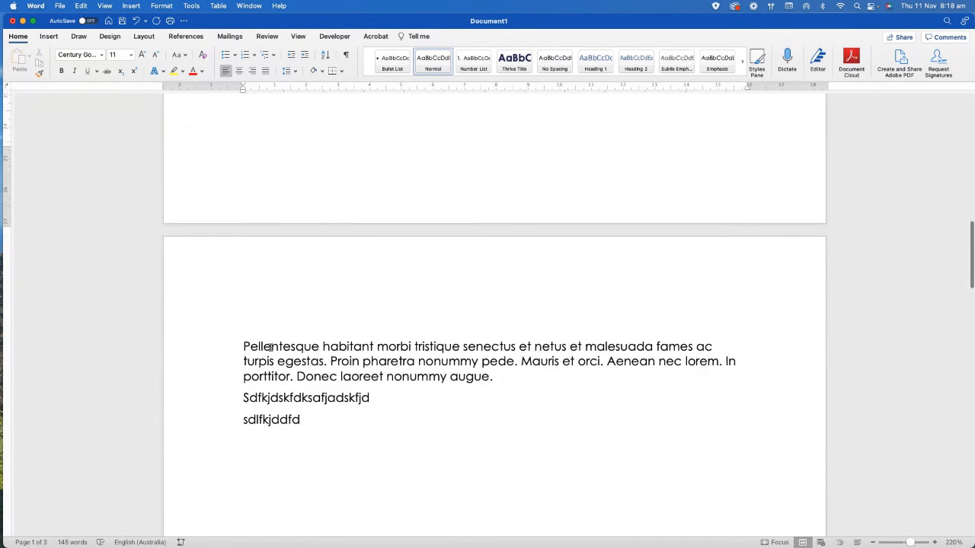
pyautogui.click(346, 57)
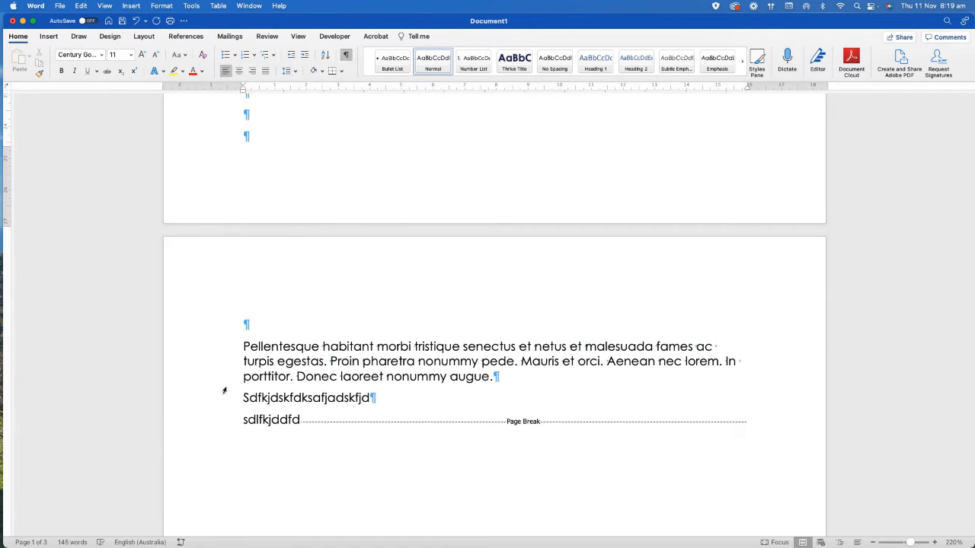
pyautogui.scroll(8, 254, 322)
pyautogui.scroll(6, 258, 209)
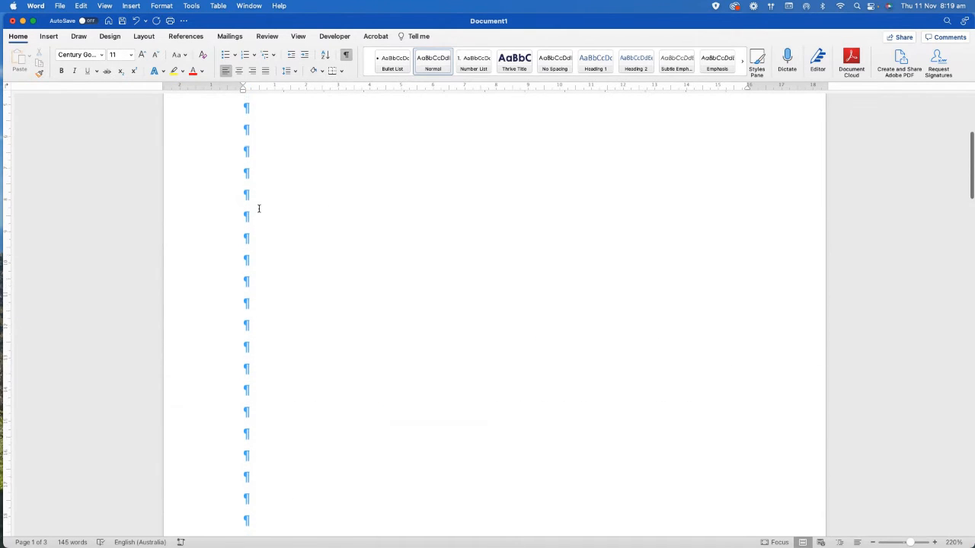
pyautogui.press('Down')
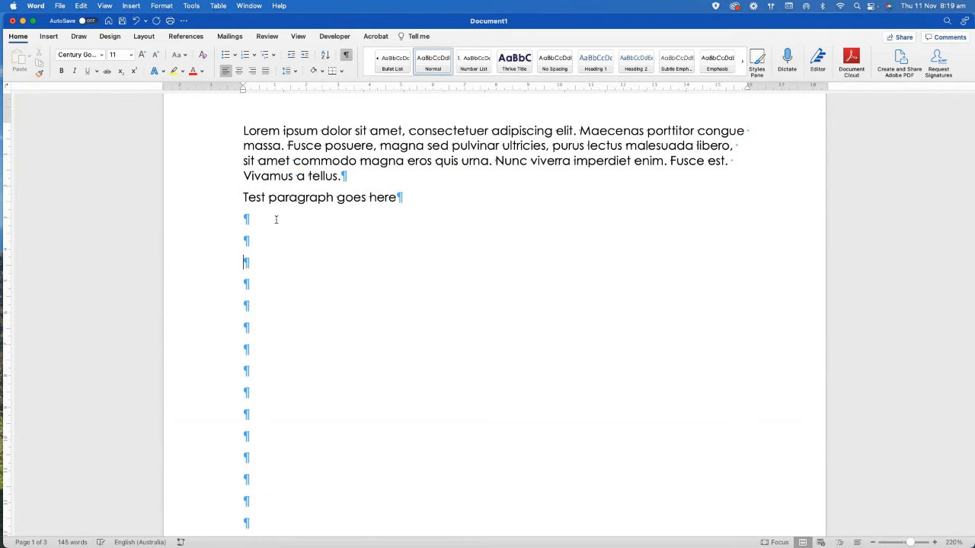
pyautogui.scroll(-10, 301, 286)
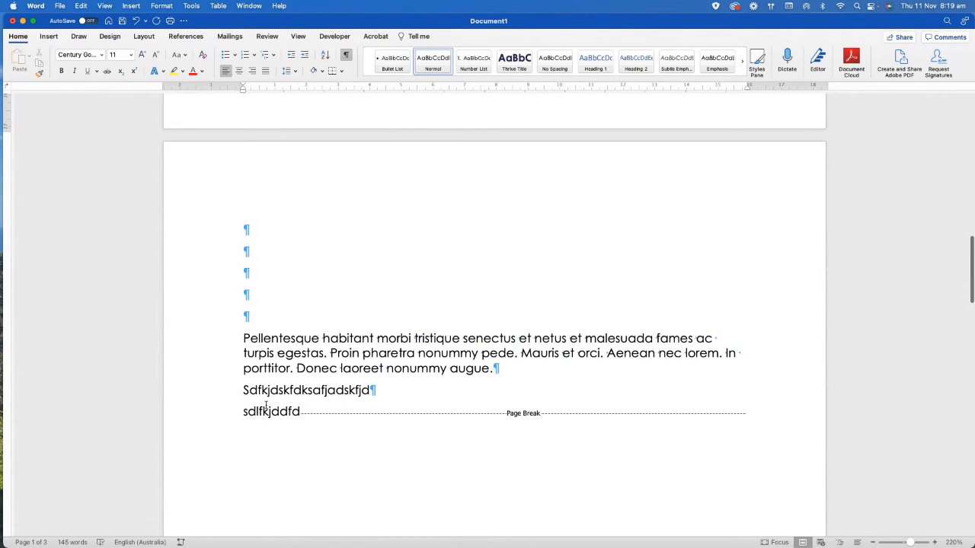
pyautogui.scroll(5, 275, 412)
pyautogui.scroll(5, 275, 412)
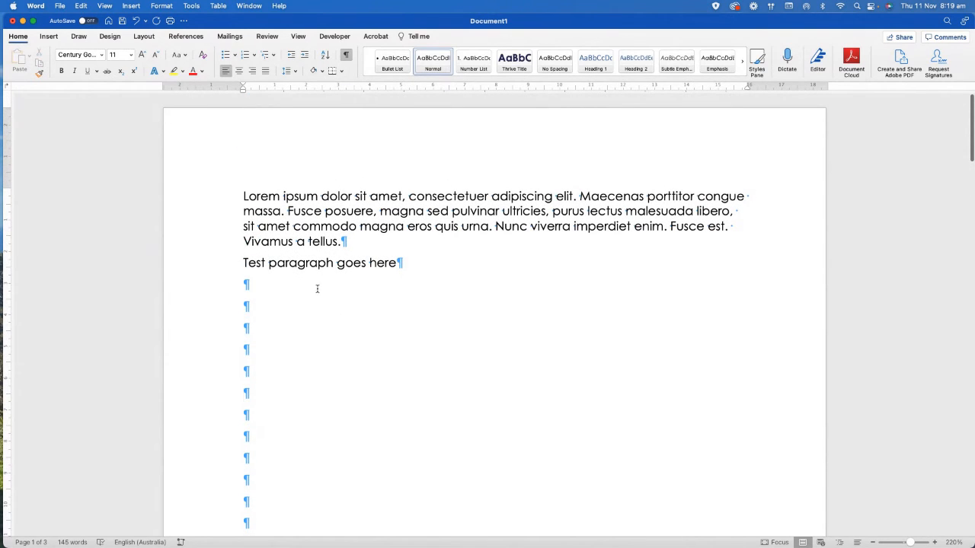
# - Insert a column break at the end of the first text paragraph, after "Vivamus a tellus."
pyautogui.click(244, 196)
pyautogui.keyDown('shift'); pyautogui.click(394, 245); pyautogui.keyUp('shift')
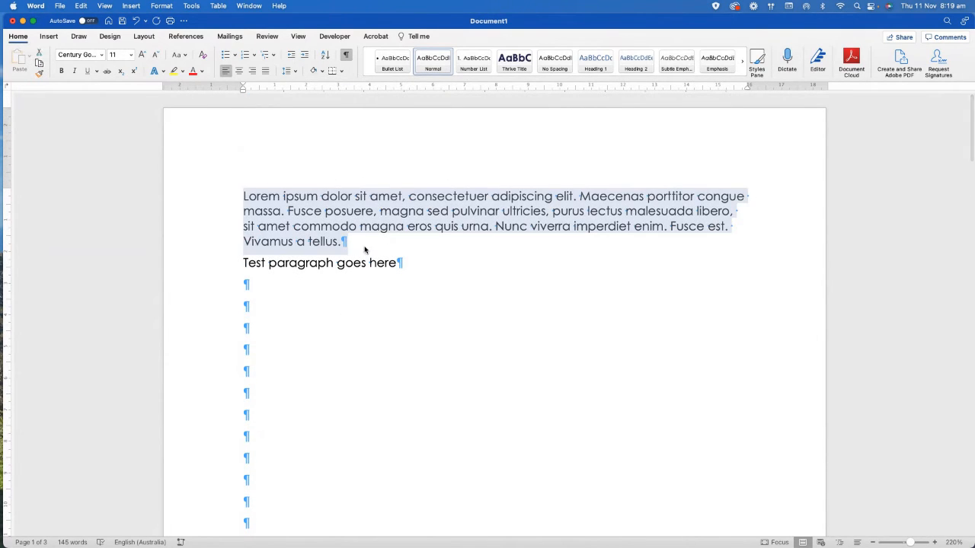
pyautogui.click(381, 246)
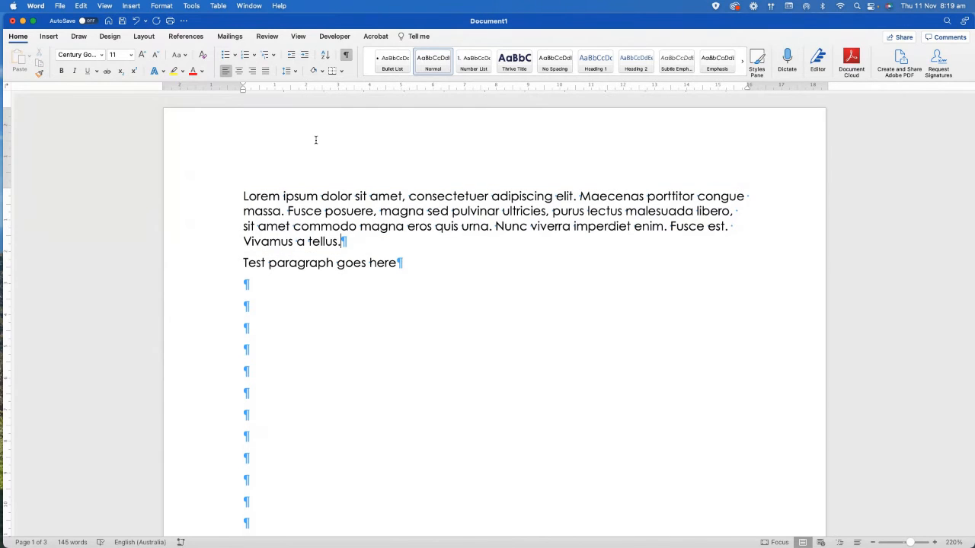
pyautogui.scroll(-1, 320, 145)
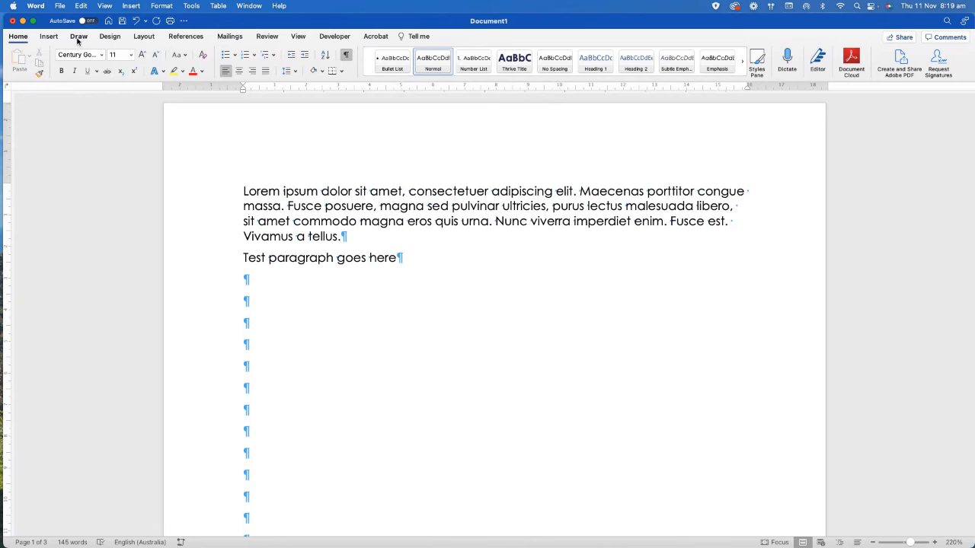
pyautogui.click(144, 37)
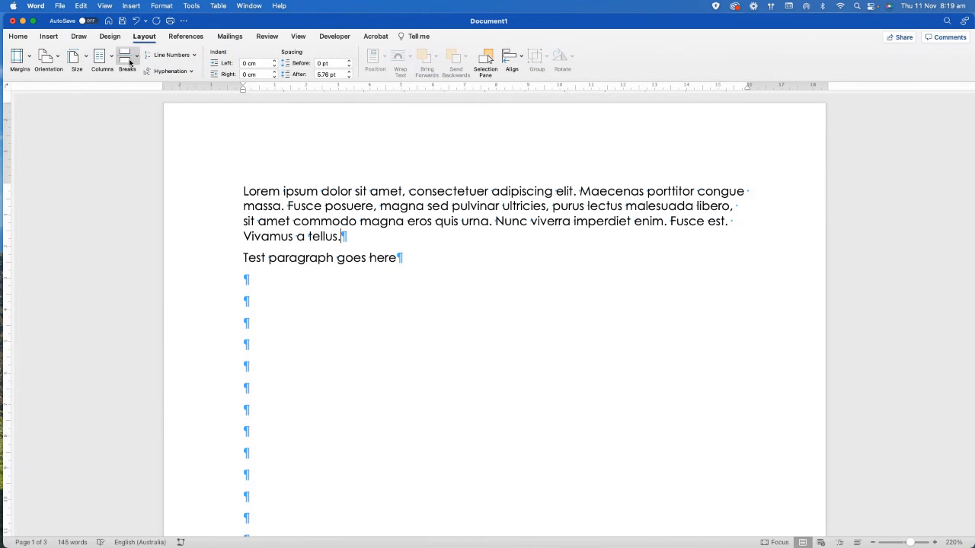
pyautogui.click(128, 61)
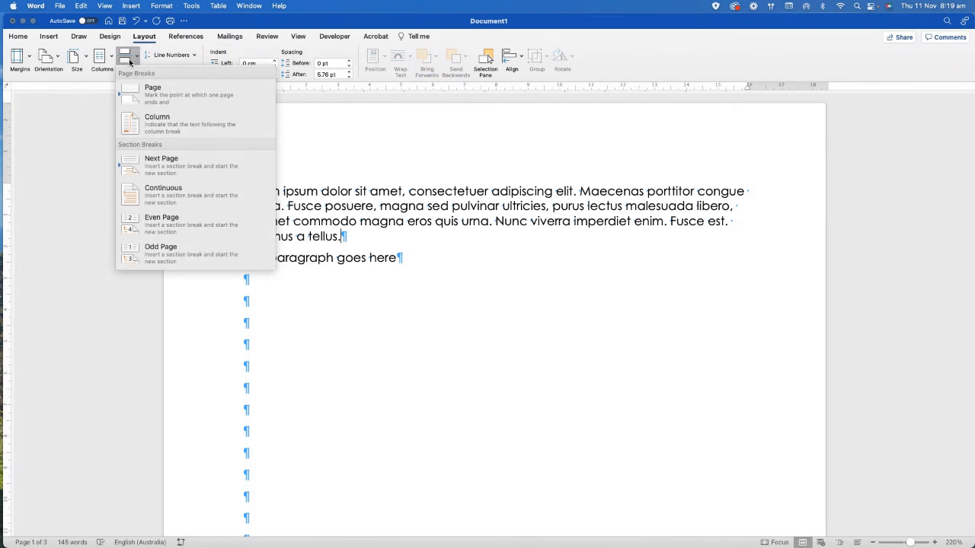
pyautogui.click(174, 124)
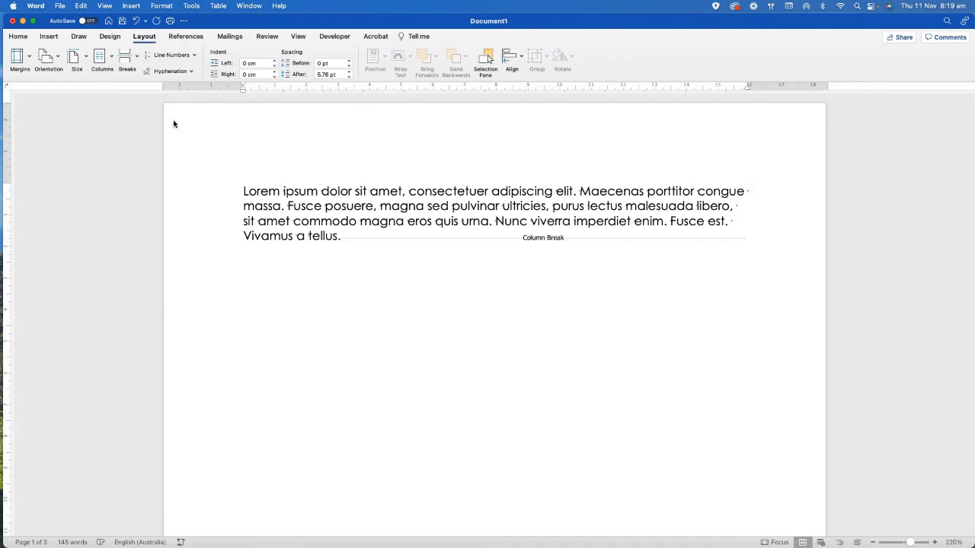
# - Inspect the column break after the first paragraph, hiding the formatting marks and showing them again to compare
pyautogui.scroll(-15, 327, 244)
pyautogui.scroll(5, 386, 244)
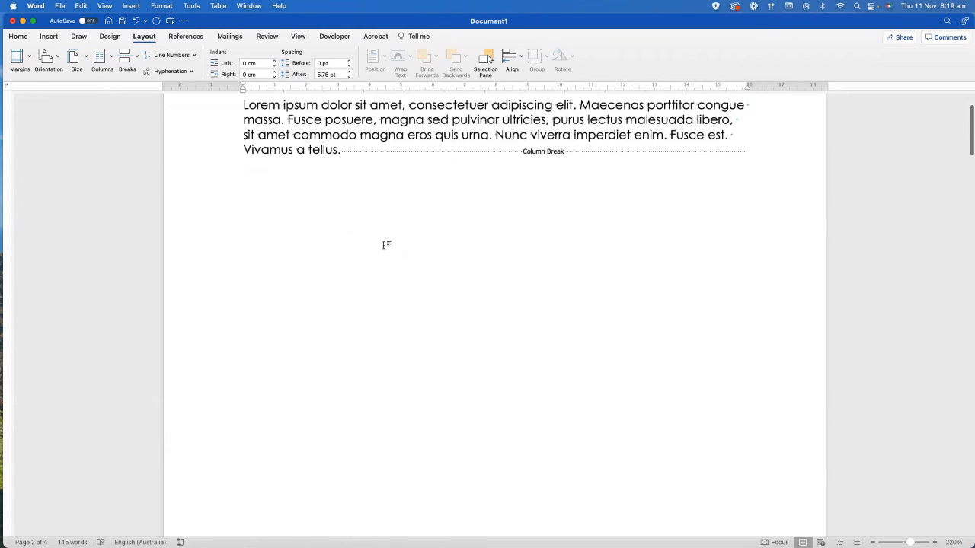
pyautogui.click(343, 230)
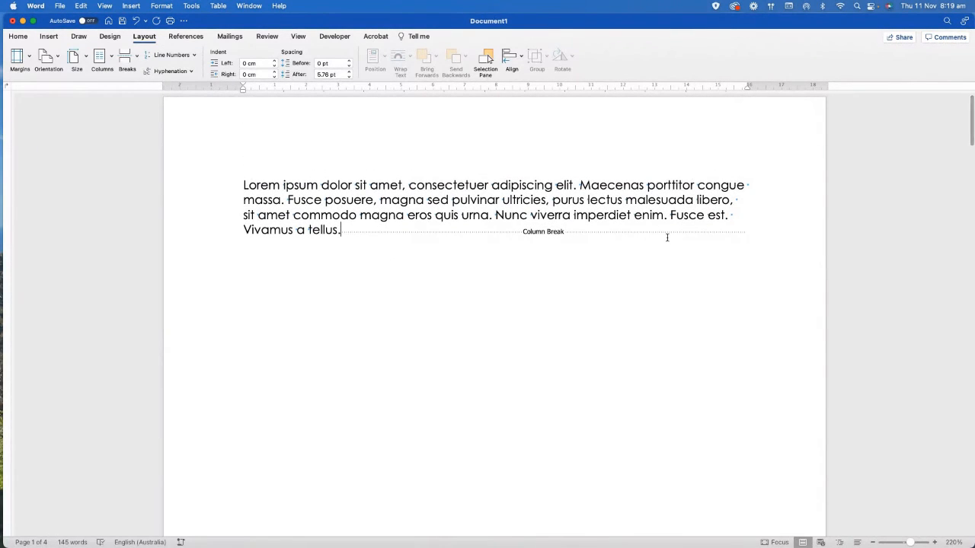
pyautogui.click(17, 37)
pyautogui.click(346, 55)
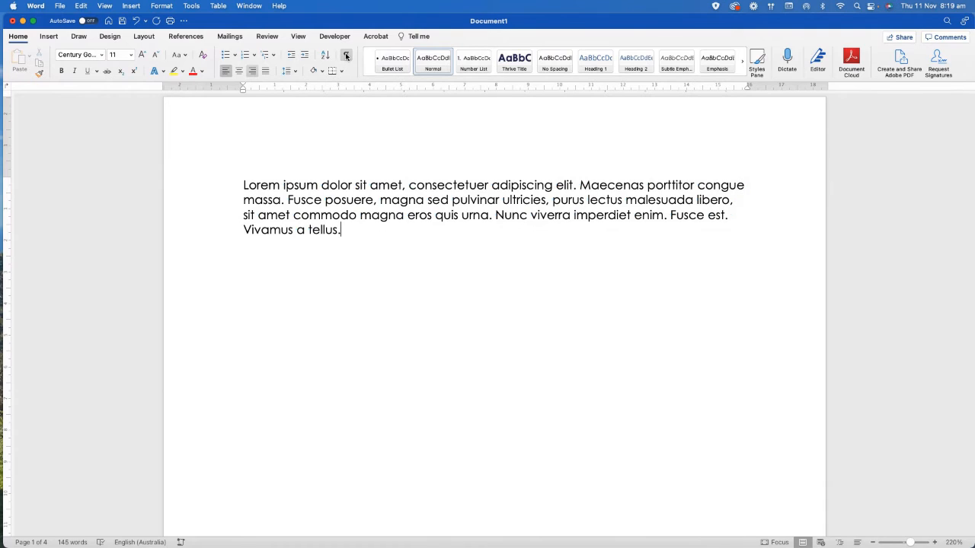
pyautogui.click(345, 56)
pyautogui.scroll(-2, 351, 114)
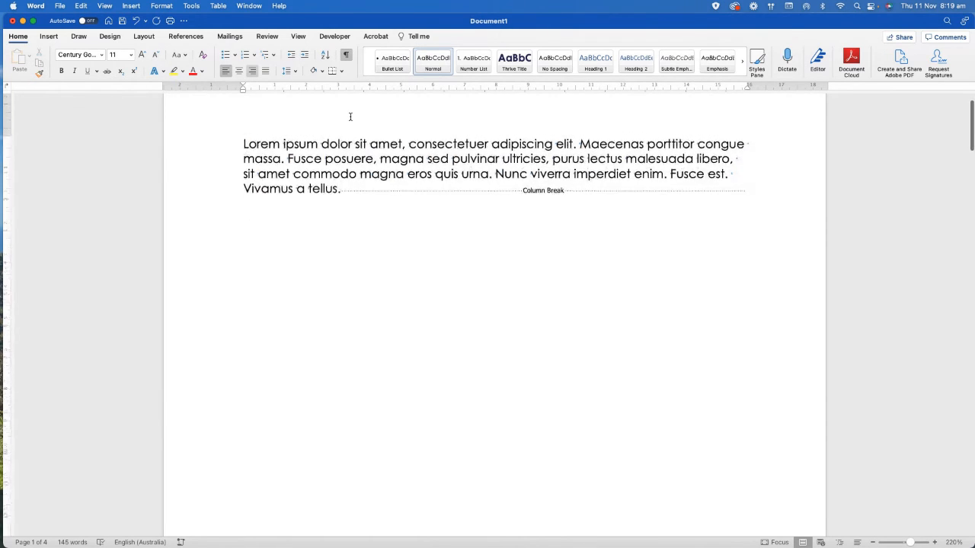
pyautogui.scroll(2, 350, 116)
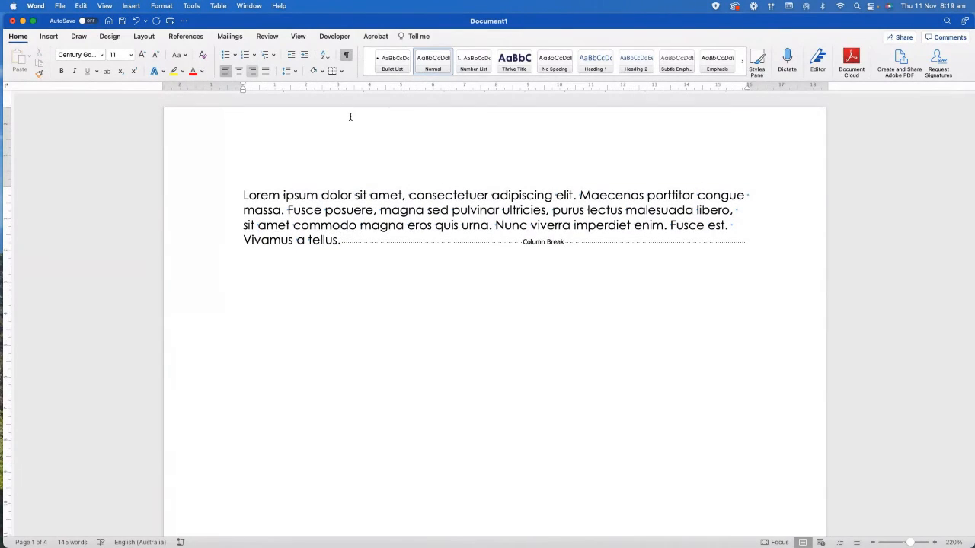